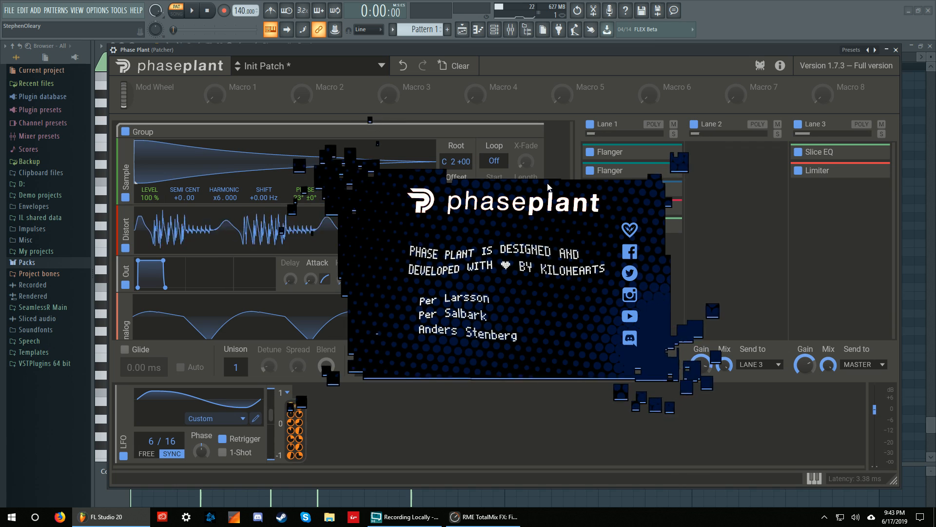
# View the synth's About window with its credits and close it.
pyautogui.click(779, 68)
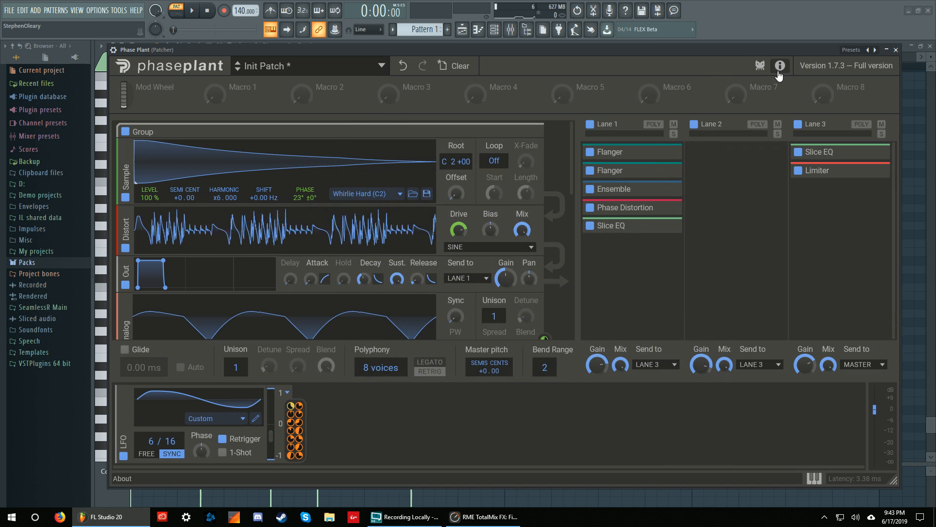
pyautogui.click(781, 66)
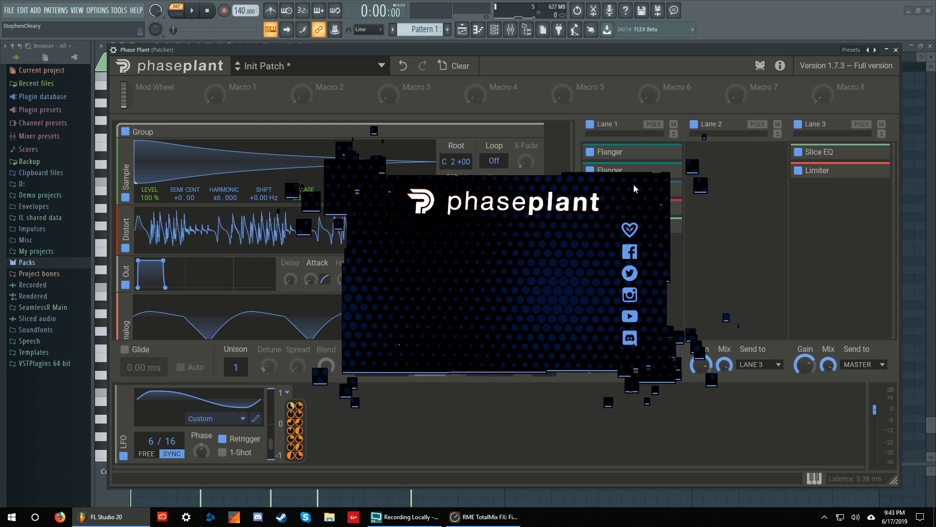
pyautogui.click(629, 228)
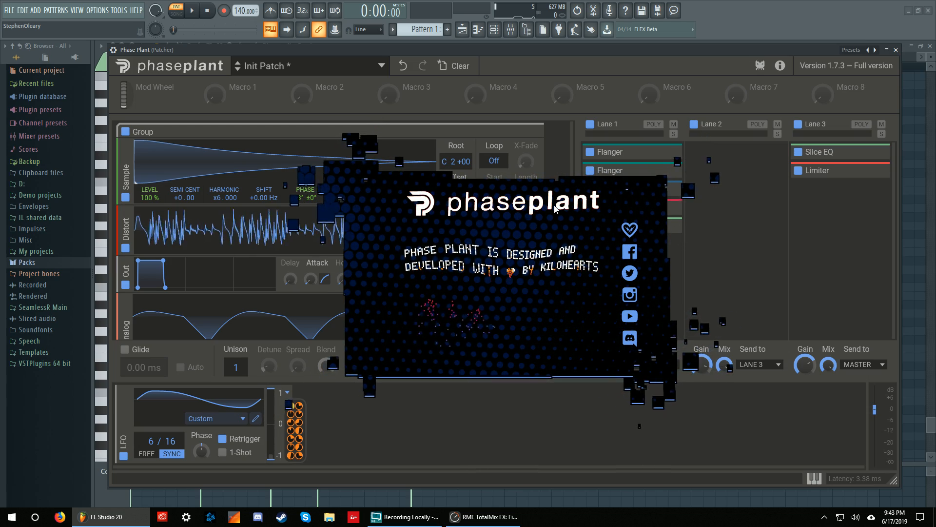
pyautogui.click(780, 68)
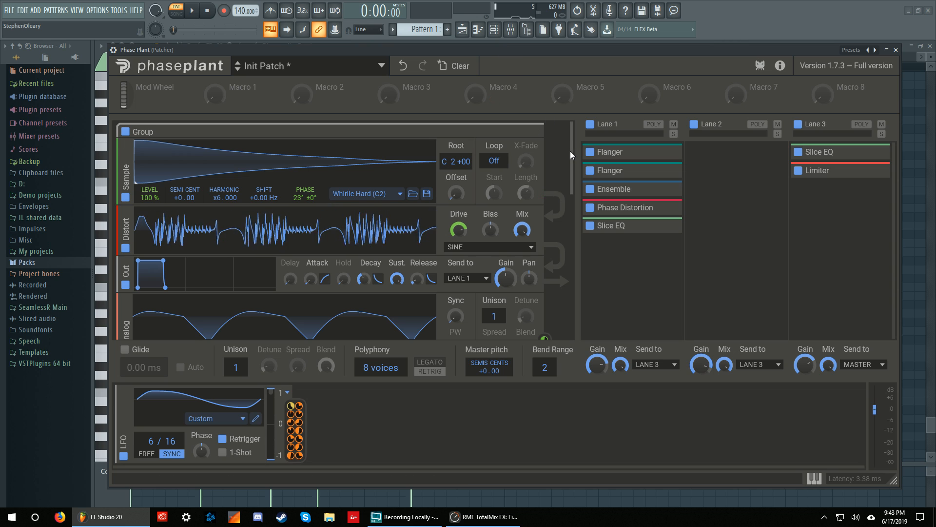
# Expand the Slice EQ in Lane 1 and examine its curve in the full editor window.
pyautogui.moveTo(570, 153); pyautogui.dragTo(570, 180)
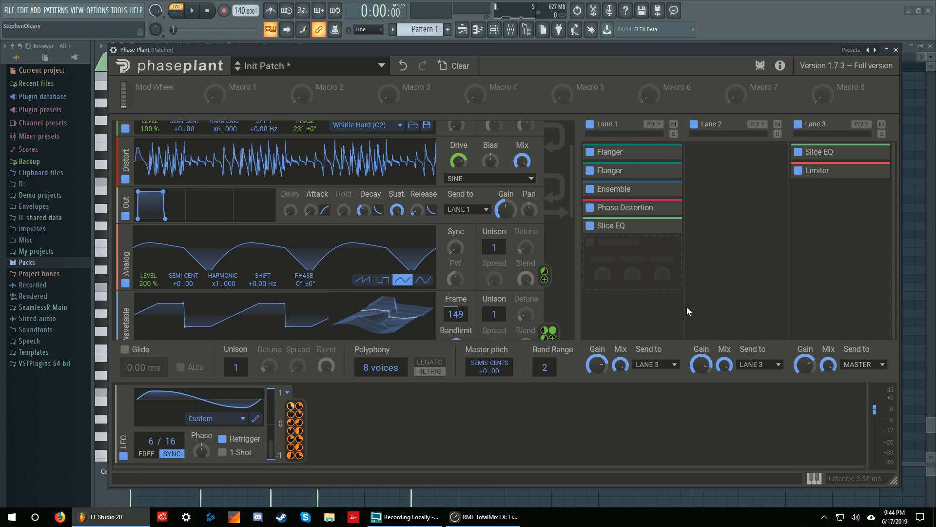
pyautogui.moveTo(648, 227)
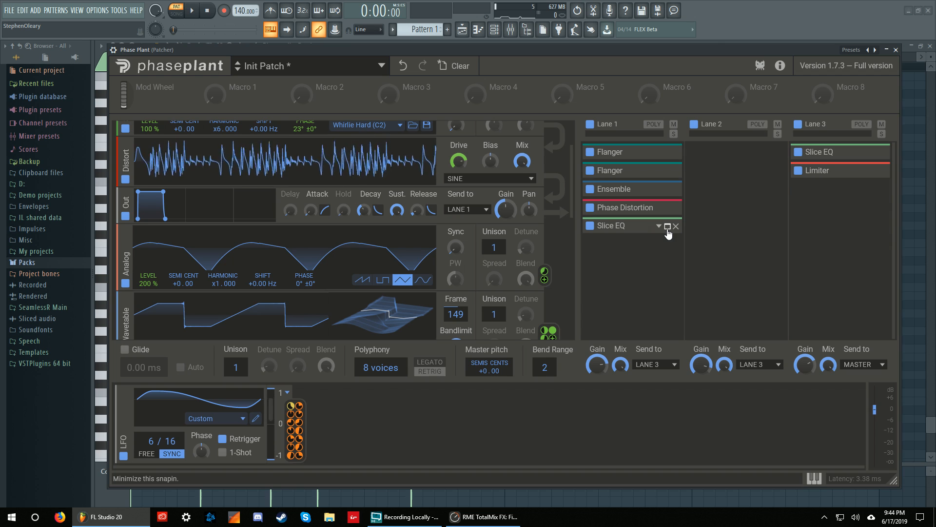
pyautogui.click(668, 227)
pyautogui.click(651, 255)
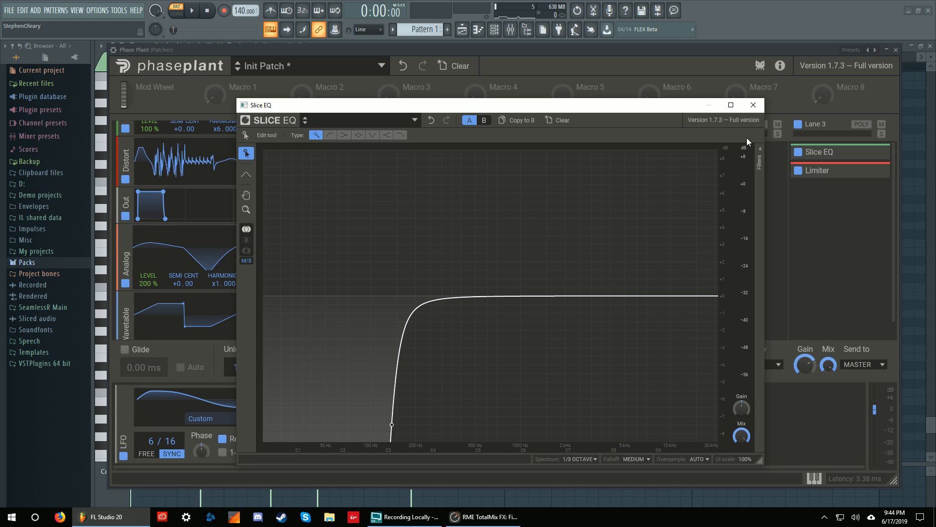
pyautogui.click(753, 105)
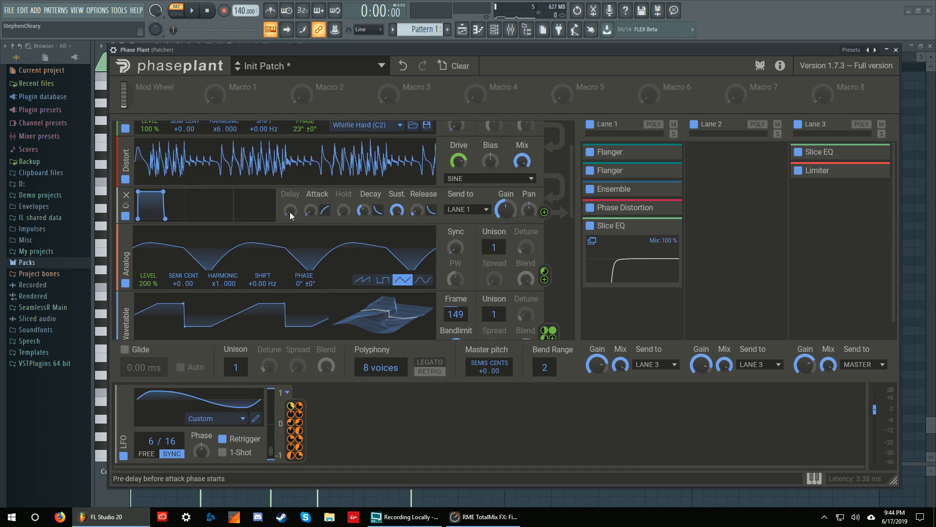
# Lower Lane 1's gain to -Inf dB and play the pattern to hear the sound without it.
pyautogui.scroll(2, 290, 212)
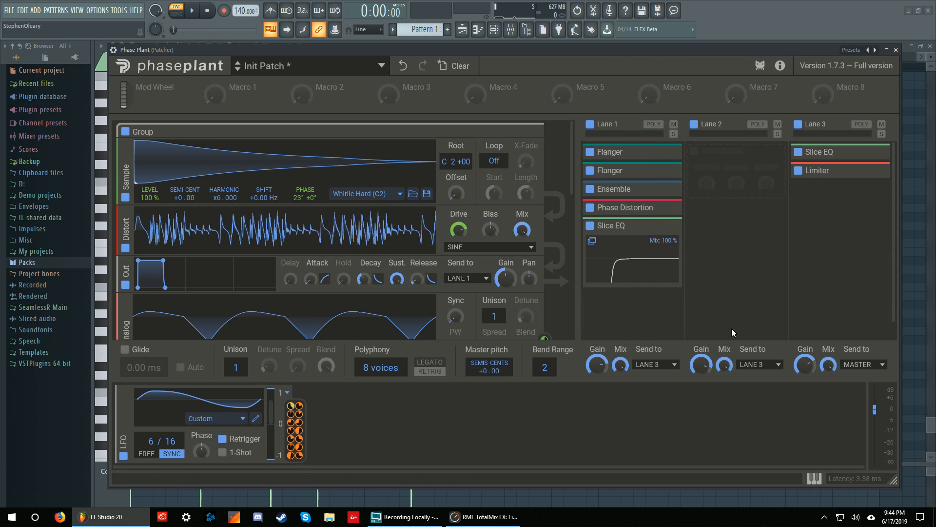
pyautogui.moveTo(597, 365); pyautogui.dragTo(597, 385)
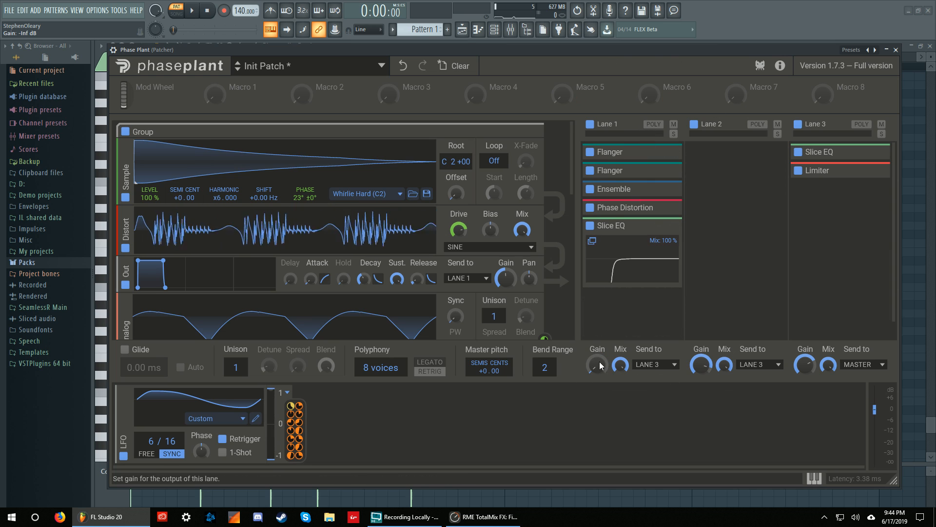
pyautogui.press('space')
pyautogui.scroll(-5, 566, 175)
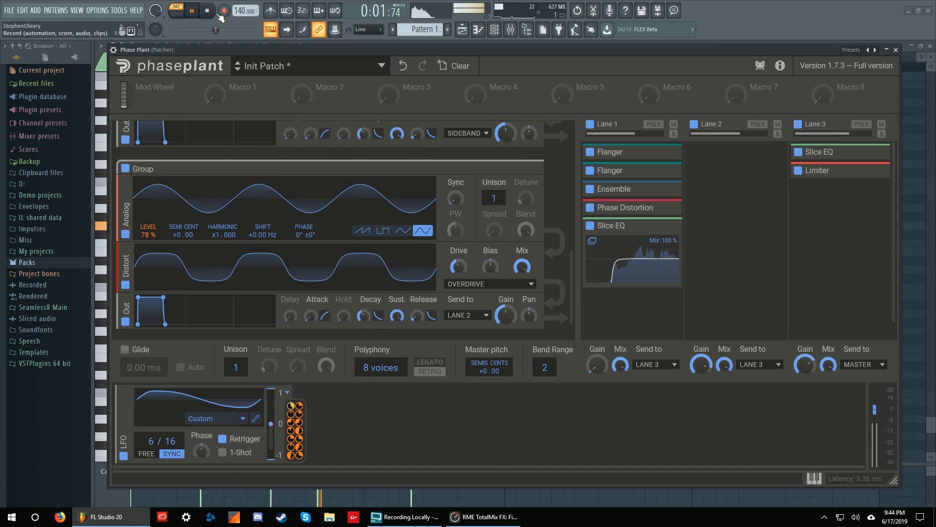
pyautogui.press('space')
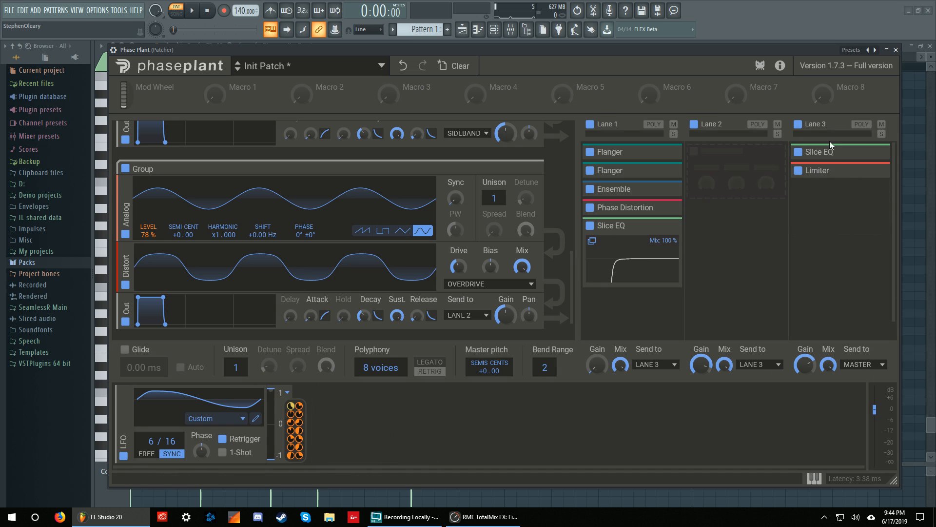
# Examine the settings of the Slice EQ and Limiter in Lane 3, leaving both effects collapsed.
pyautogui.click(876, 155)
pyautogui.click(876, 154)
pyautogui.click(876, 171)
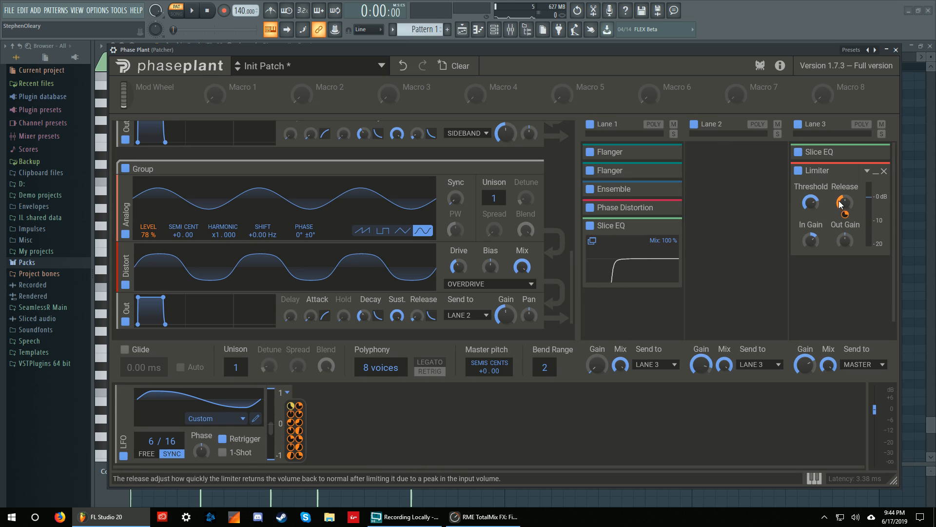
pyautogui.click(876, 174)
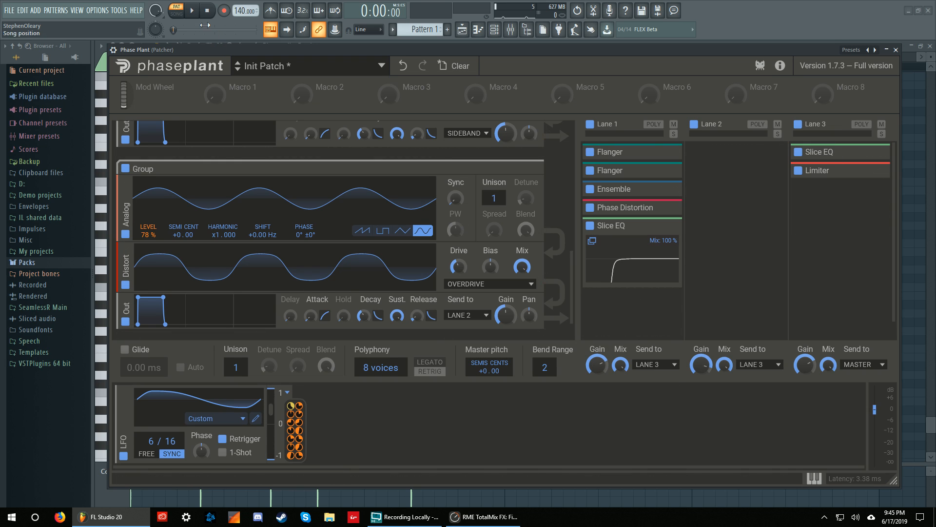
# During pattern playback, lower Lane 2's gain to -Inf dB and set the mix to 0% on Lane 3 and 7% on Lane 1.
pyautogui.press('space')
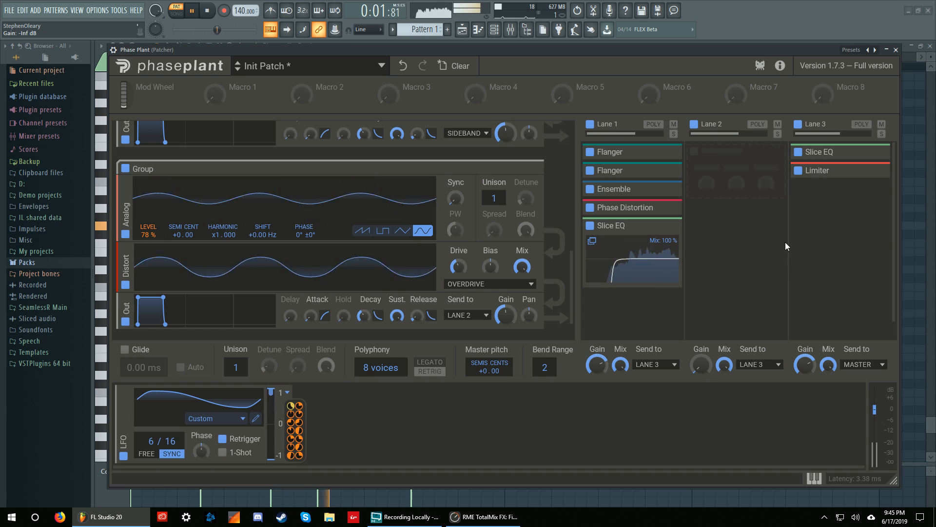
pyautogui.moveTo(828, 366); pyautogui.dragTo(820, 429)
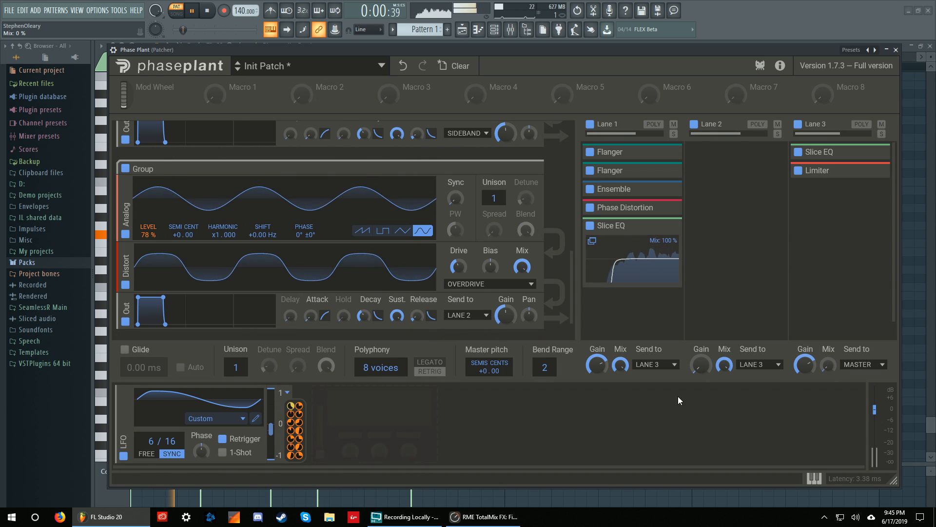
pyautogui.moveTo(621, 365); pyautogui.dragTo(620, 423)
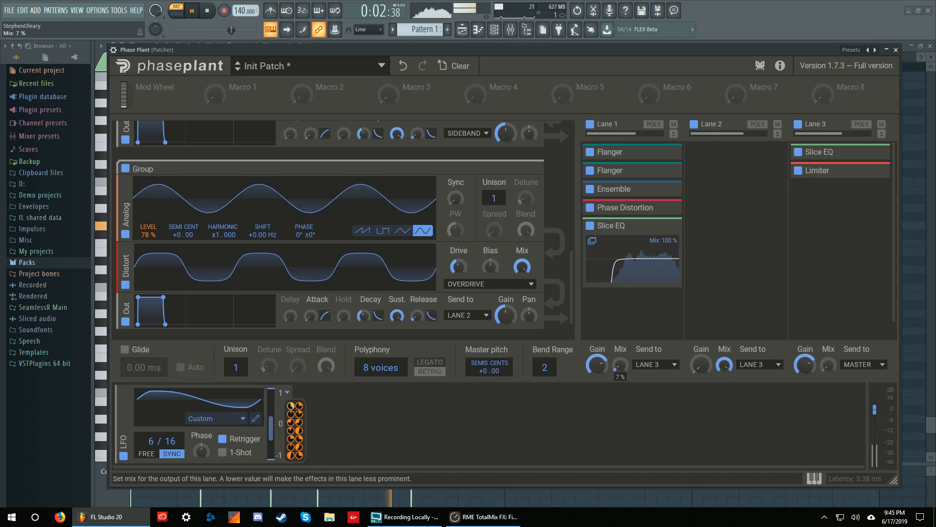
pyautogui.click(208, 13)
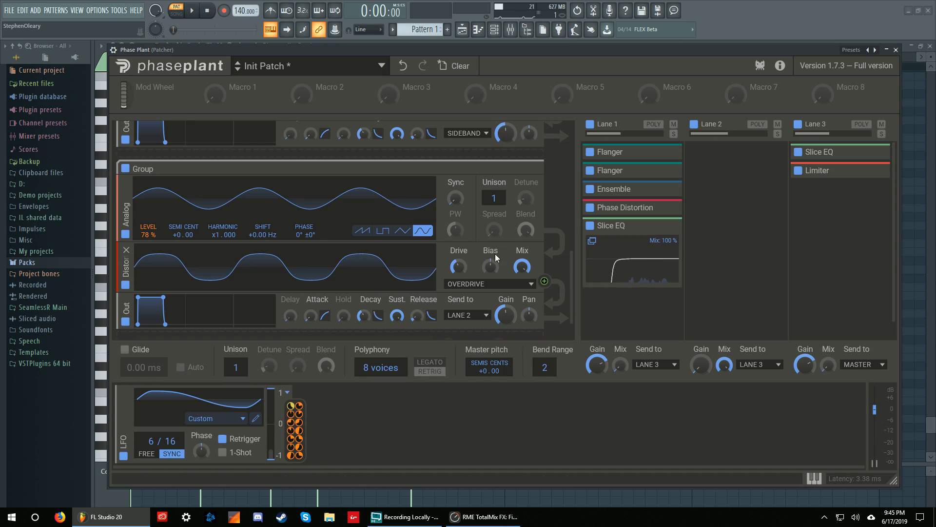
# Collapse all three generator groups to their minimized appearance.
pyautogui.scroll(5, 565, 267)
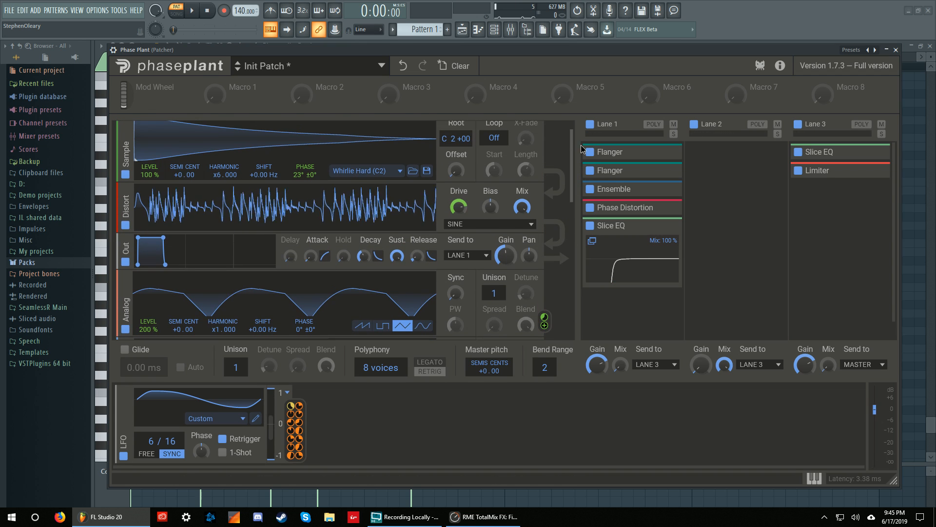
pyautogui.moveTo(508, 130)
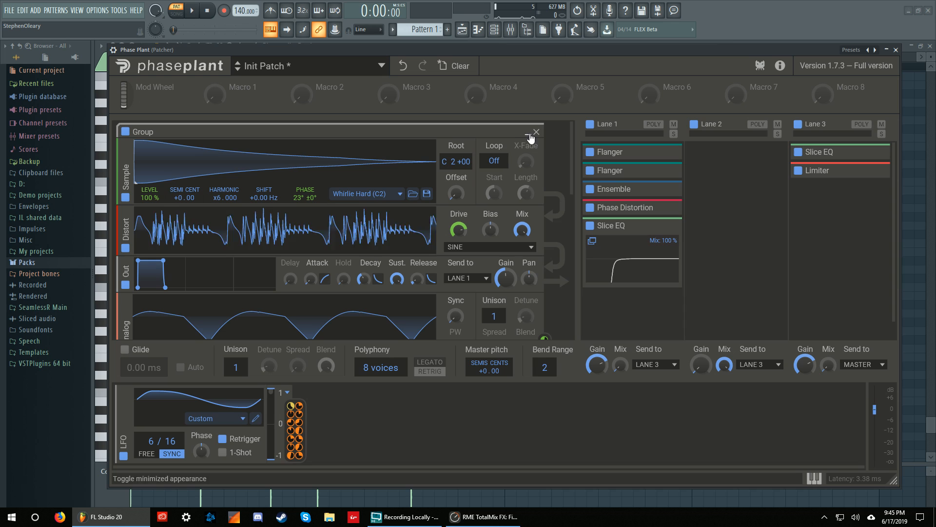
pyautogui.click(529, 132)
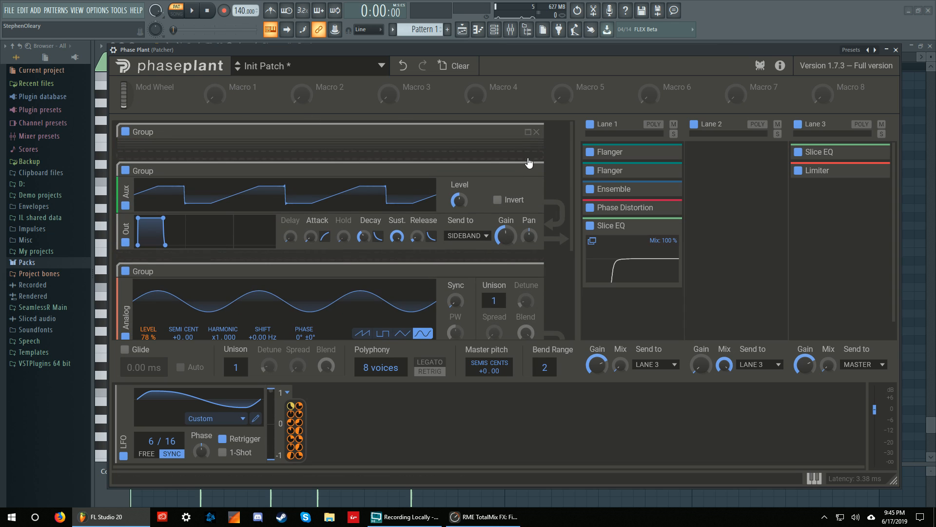
pyautogui.click(528, 171)
pyautogui.click(527, 211)
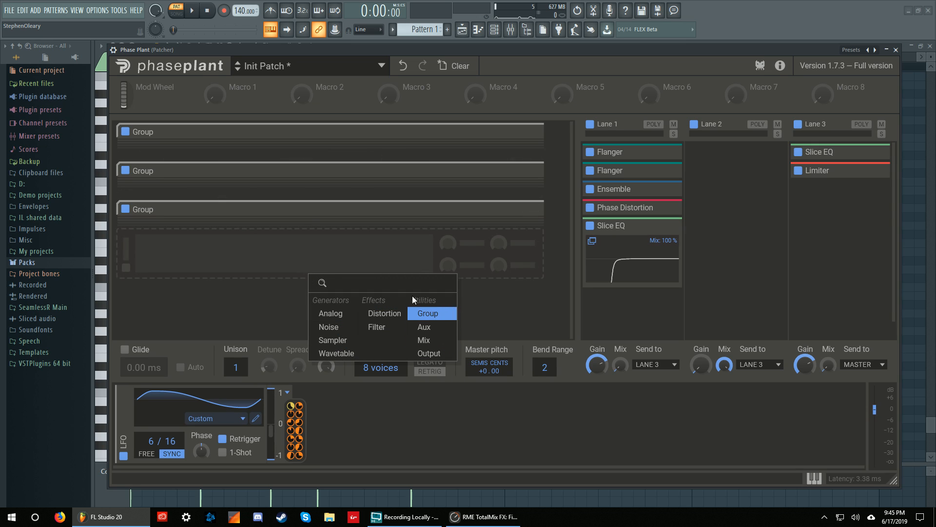
# Add a fourth generator group below the existing three and remove it.
pyautogui.click(421, 315)
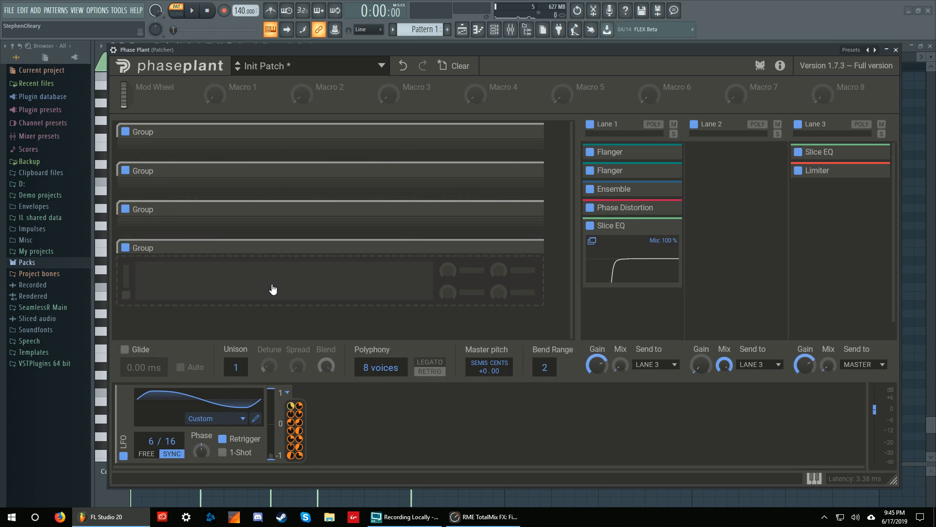
pyautogui.click(528, 252)
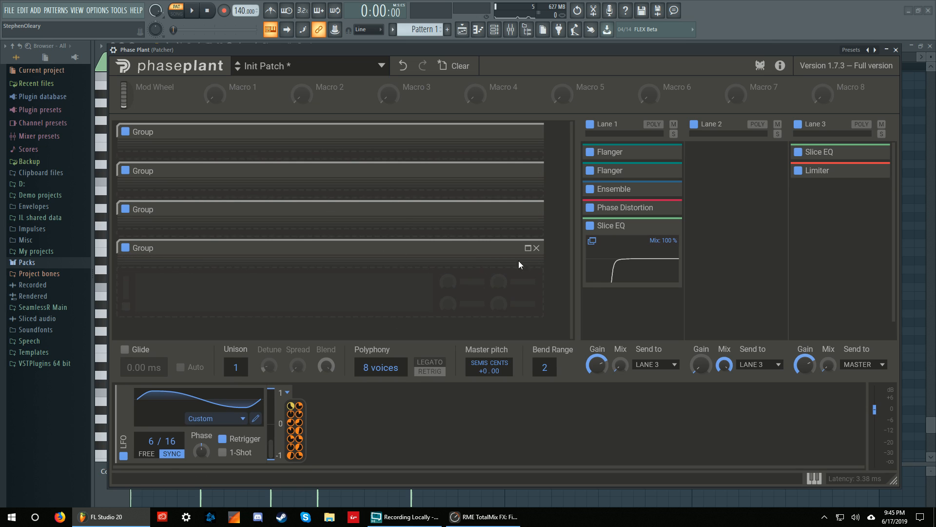
pyautogui.click(536, 248)
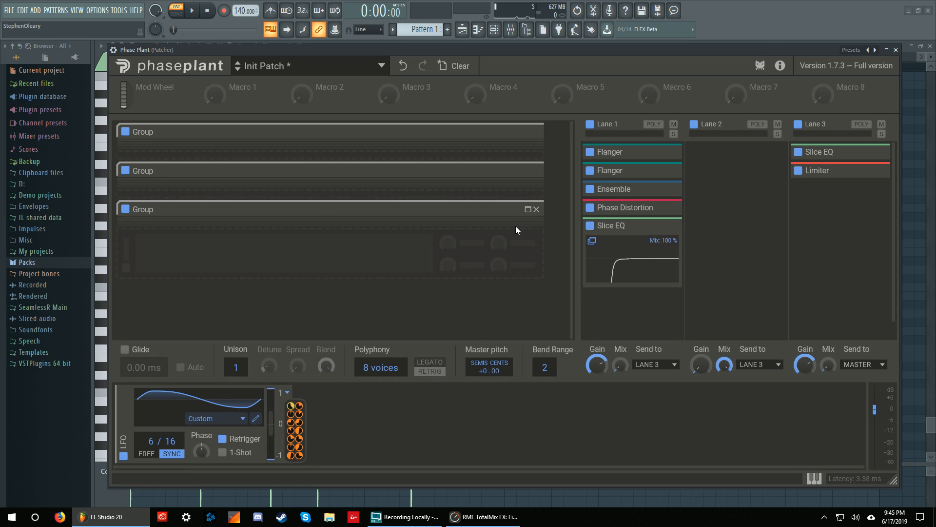
# Expand the third group to examine its sine oscillator, overdrive distortion and Lane 2 output, and collapse it.
pyautogui.click(528, 209)
pyautogui.scroll(2, 392, 241)
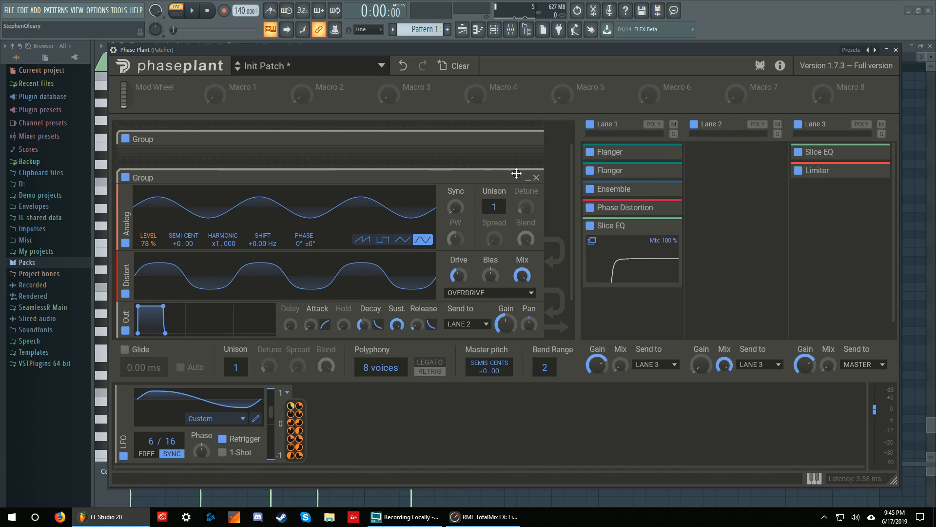
pyautogui.click(525, 178)
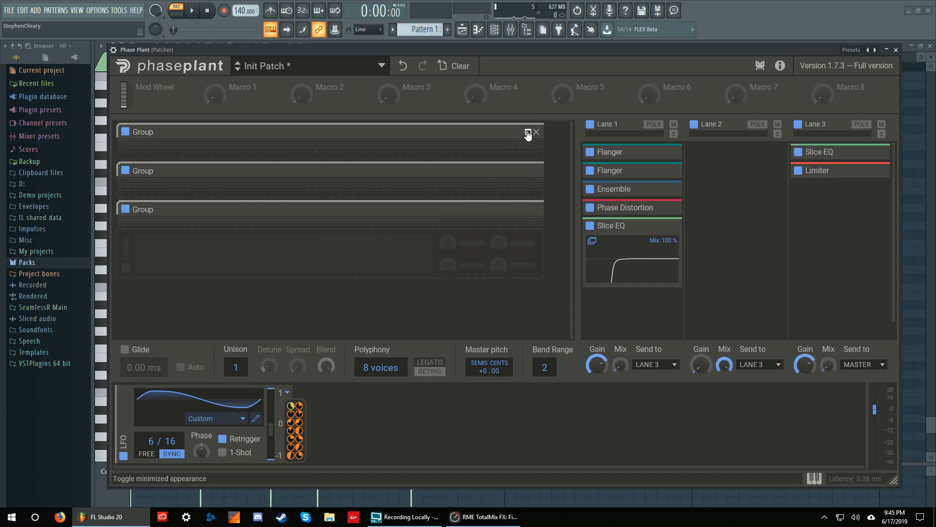
# Expand the first group and examine its sampler, phase modulation, distortion, analog oscillator and wavetable modules.
pyautogui.click(527, 133)
pyautogui.scroll(-3, 277, 148)
pyautogui.scroll(3, 279, 168)
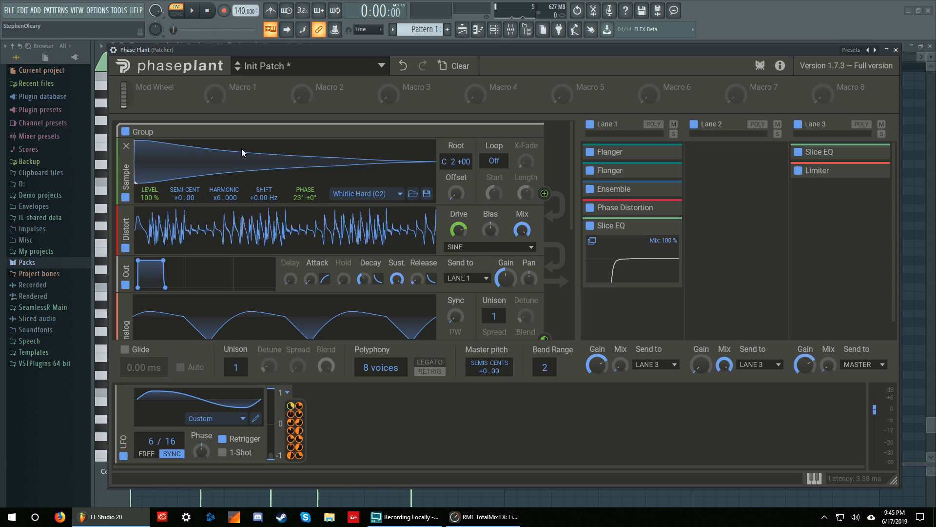
pyautogui.moveTo(304, 207)
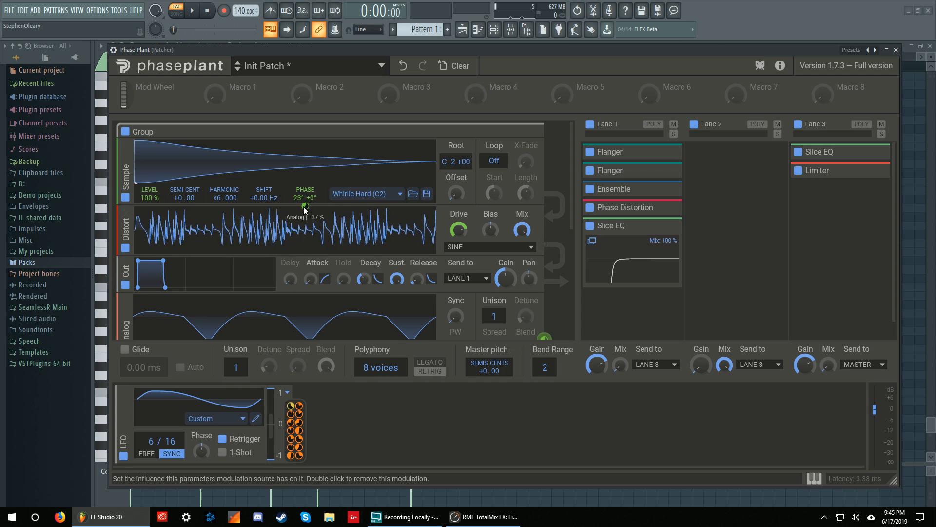
pyautogui.scroll(-1, 147, 203)
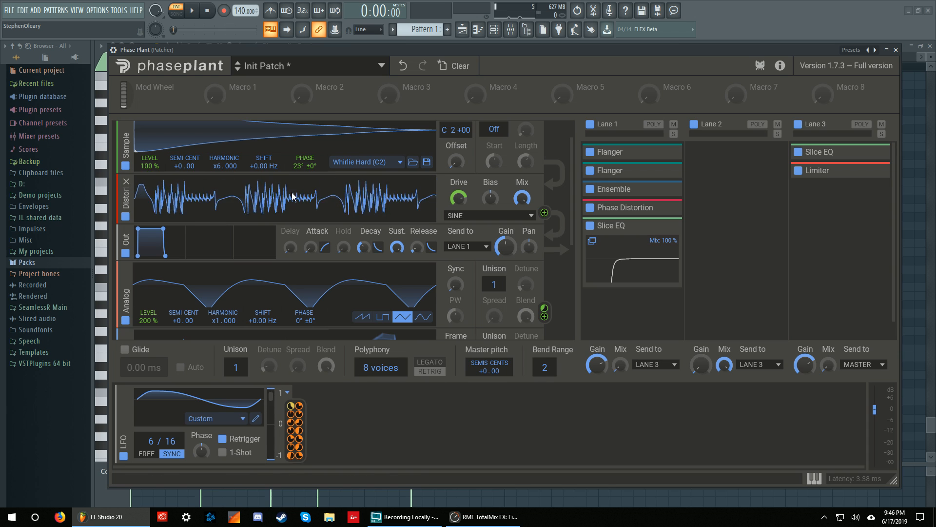
pyautogui.scroll(-3, 409, 306)
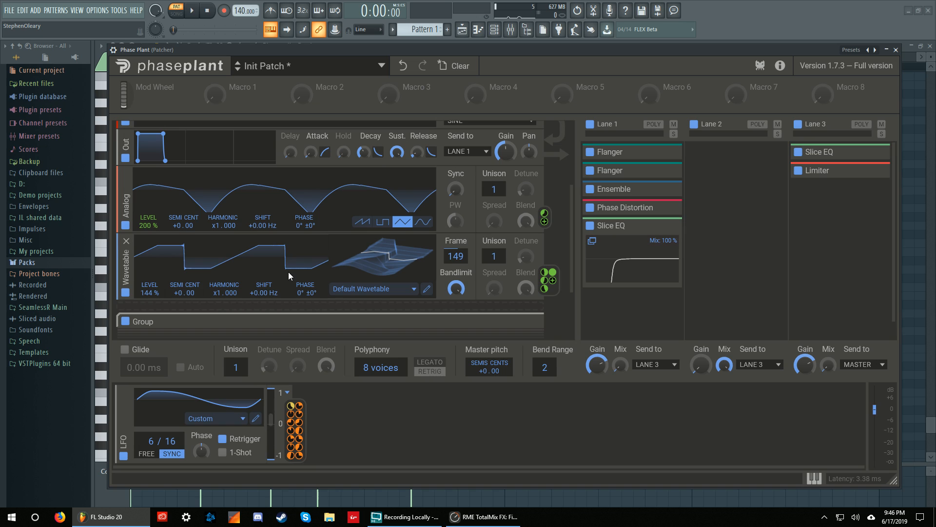
pyautogui.scroll(-2, 288, 276)
pyautogui.scroll(2, 287, 269)
pyautogui.scroll(4, 306, 254)
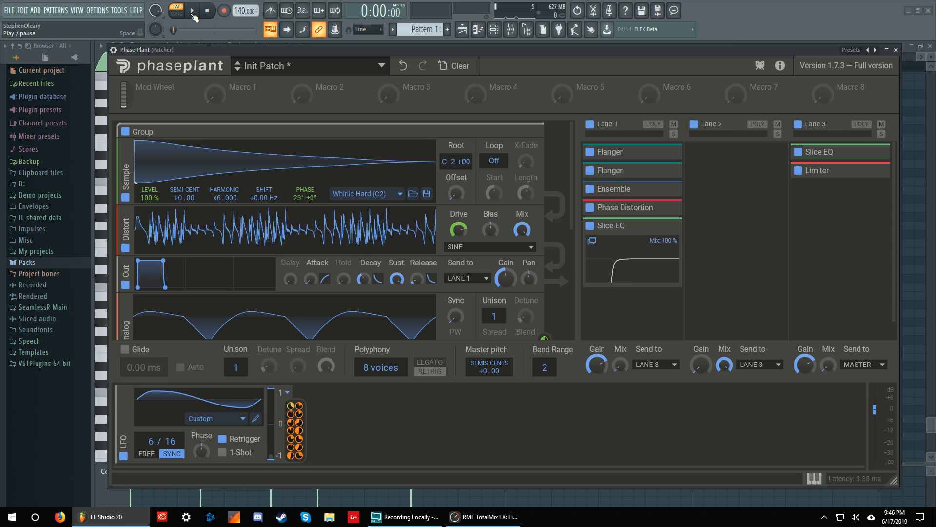
# Expand the second group and examine its Aux and output modules alongside the wavetable's modulation targets.
pyautogui.scroll(-5, 563, 153)
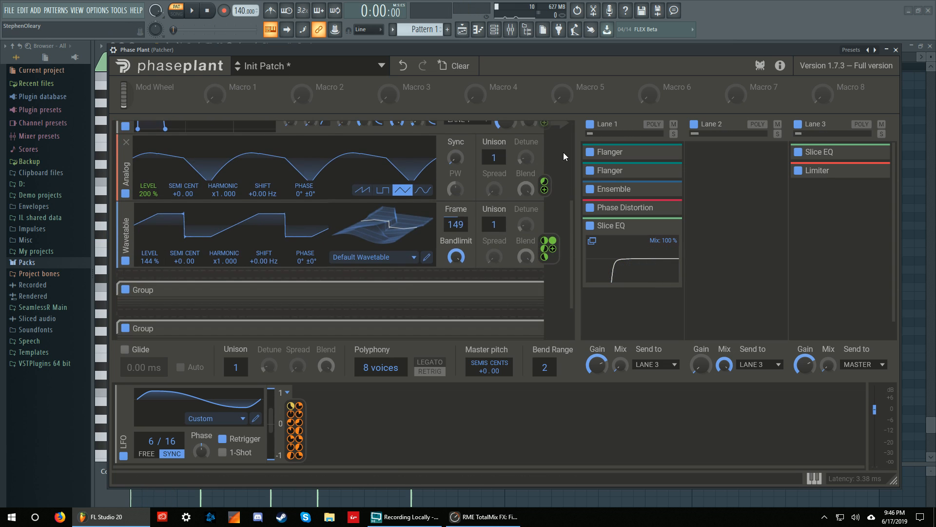
pyautogui.click(529, 224)
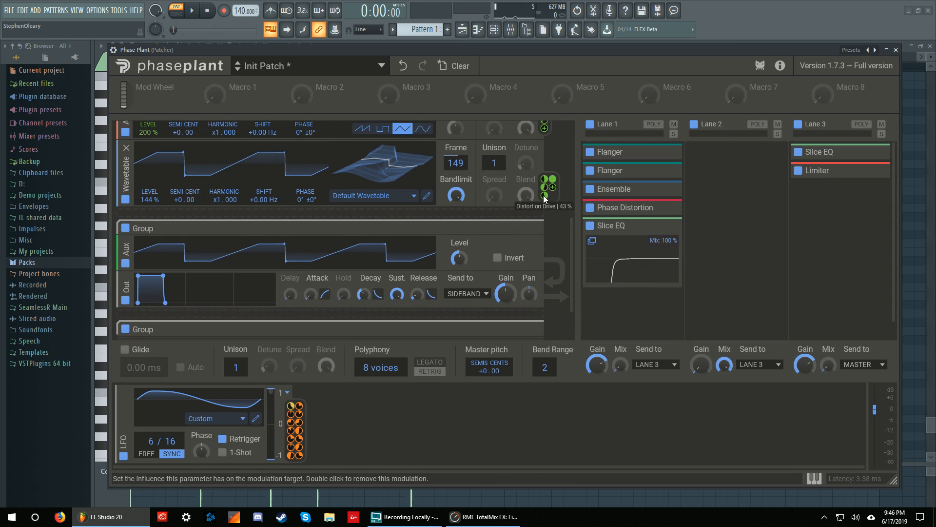
pyautogui.scroll(-1, 545, 198)
pyautogui.scroll(3, 363, 191)
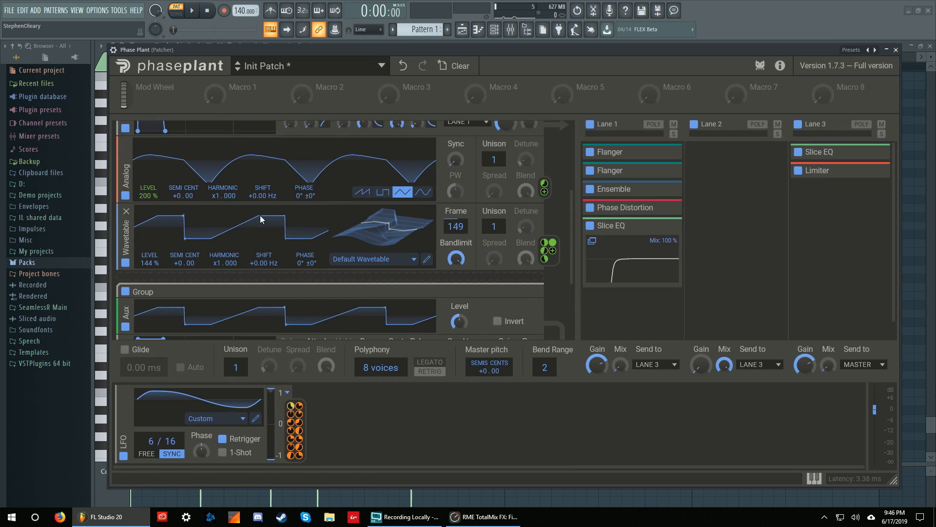
# Compare the first group's sampler, distortion, analog and wavetable modules with the second group's Aux module.
pyautogui.scroll(-1, 252, 224)
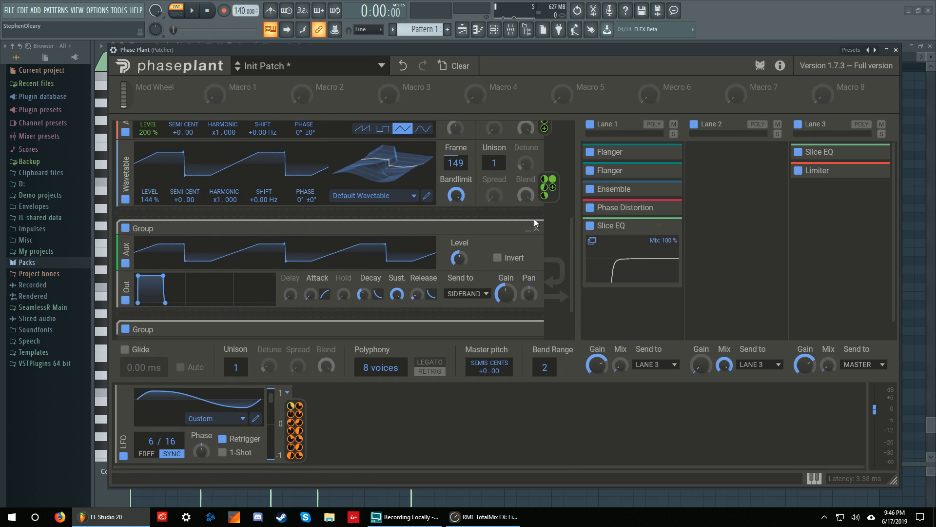
pyautogui.scroll(1, 557, 223)
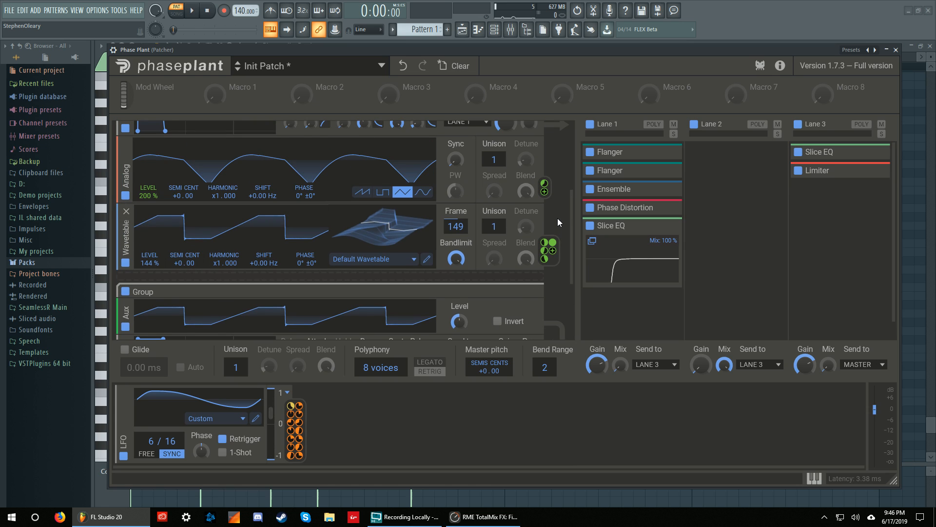
pyautogui.scroll(1, 558, 217)
pyautogui.scroll(2, 557, 217)
pyautogui.scroll(-3, 558, 218)
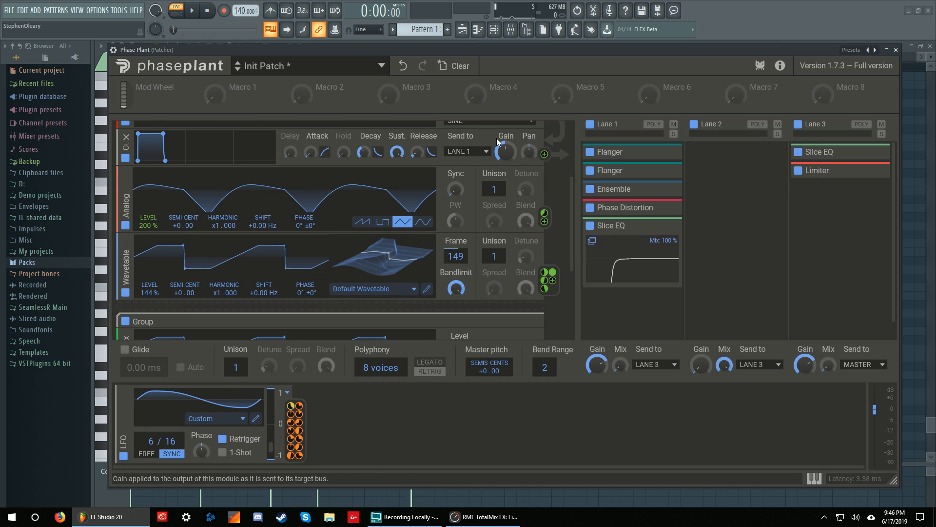
pyautogui.scroll(1, 497, 144)
pyautogui.scroll(3, 292, 156)
pyautogui.moveTo(326, 101)
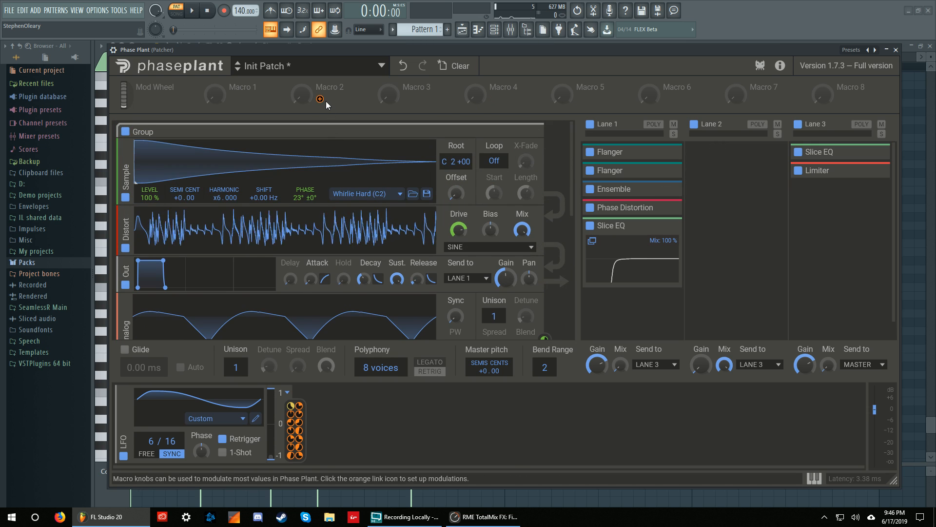
pyautogui.scroll(-4, 339, 209)
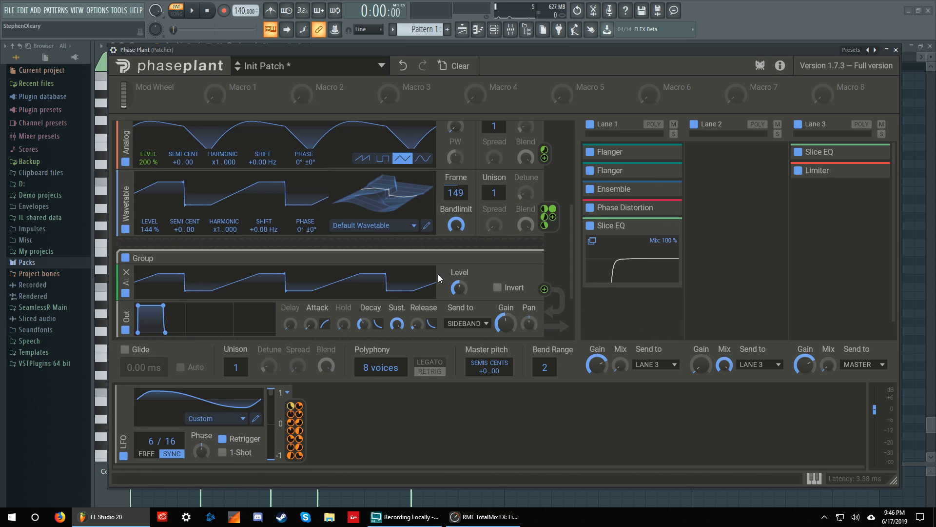
pyautogui.scroll(4, 449, 288)
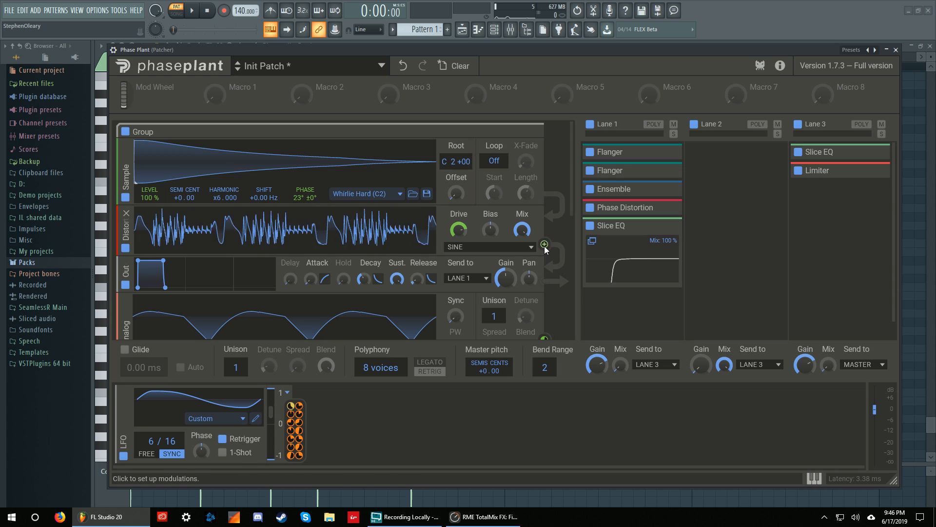
# Reveal the Distort module's available modulation targets, exit the assignment, and check the Analog oscillator's modulation of the sampler's phase.
pyautogui.click(544, 245)
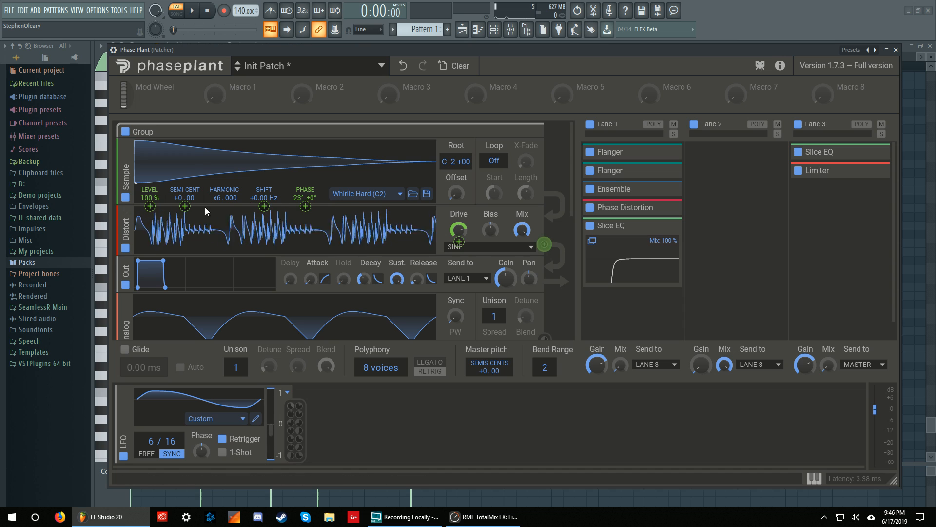
pyautogui.click(545, 245)
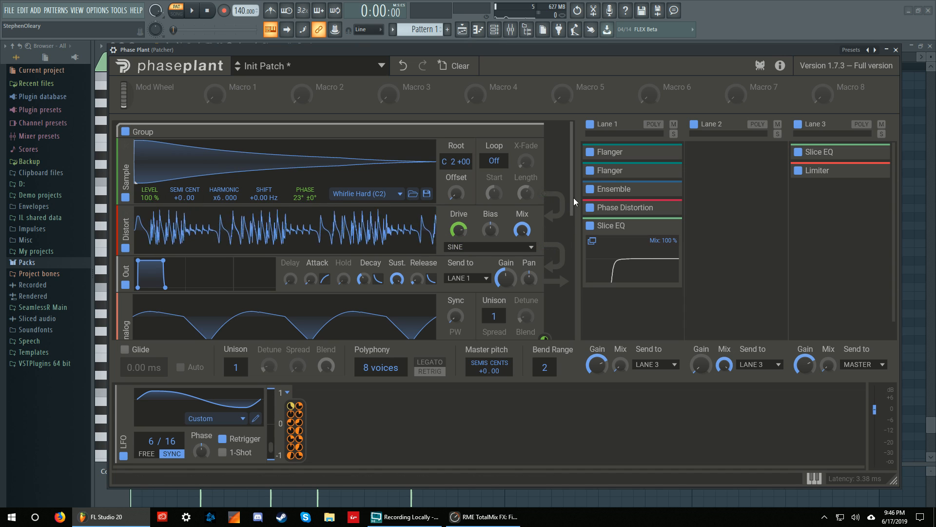
pyautogui.moveTo(573, 204); pyautogui.dragTo(573, 261)
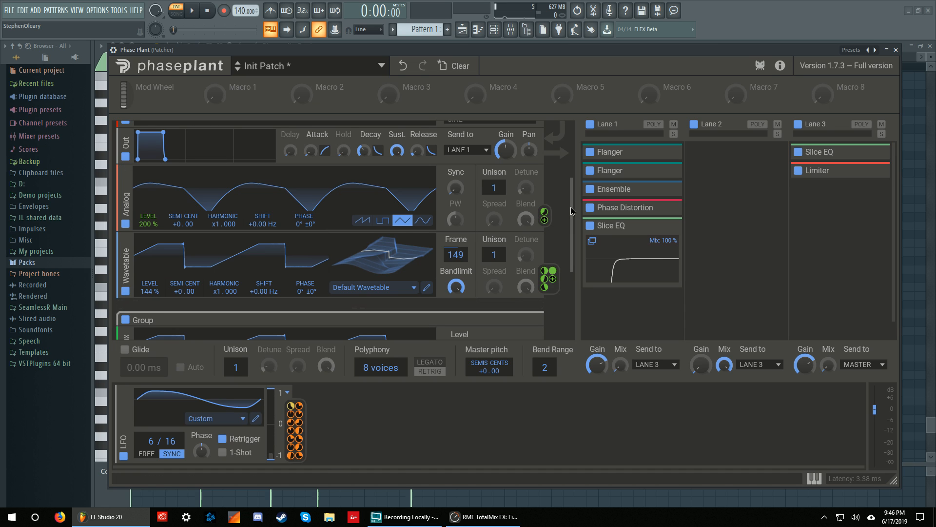
pyautogui.moveTo(571, 206); pyautogui.dragTo(570, 156)
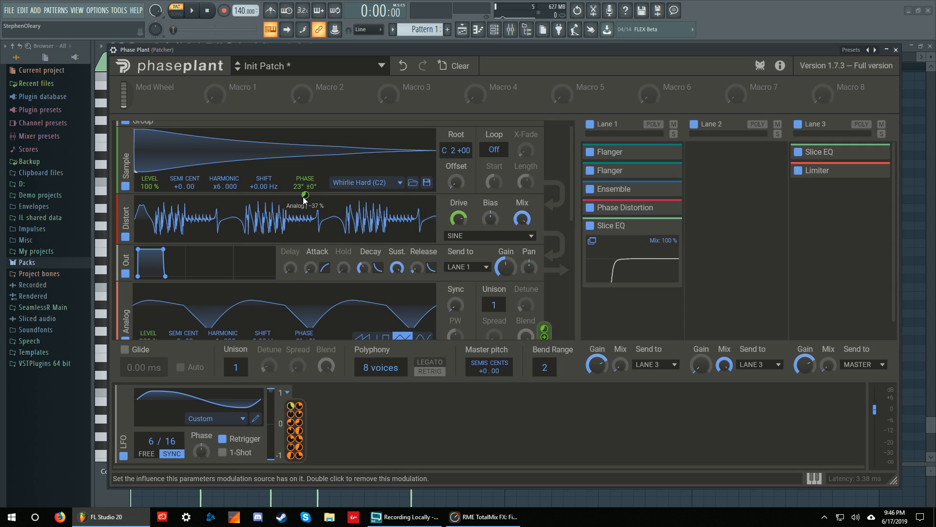
# Audition the patch and remove the Analog oscillator's modulation from the sampler's phase.
pyautogui.press('space')
pyautogui.moveTo(306, 194)
pyautogui.mouseDown()
pyautogui.moveTo(306, 209)
pyautogui.moveTo(306, 196)
pyautogui.mouseUp()
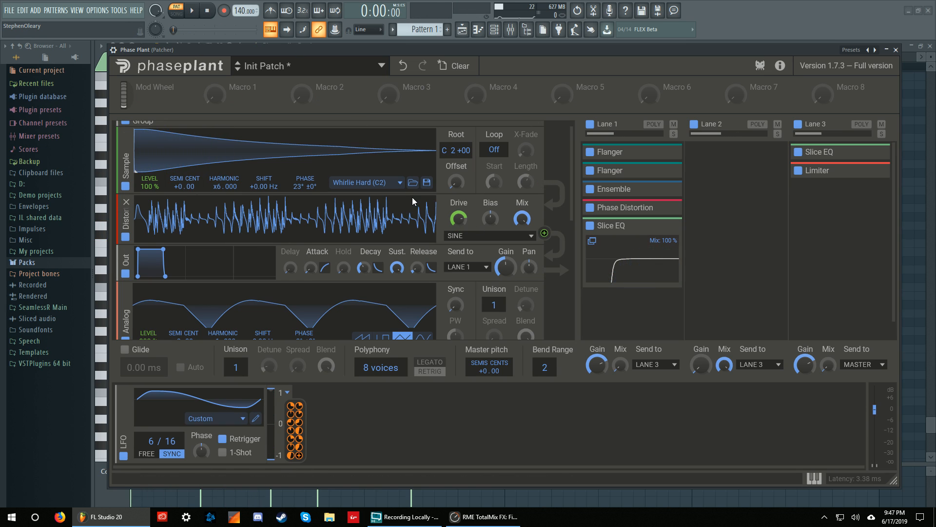
pyautogui.scroll(-1, 370, 229)
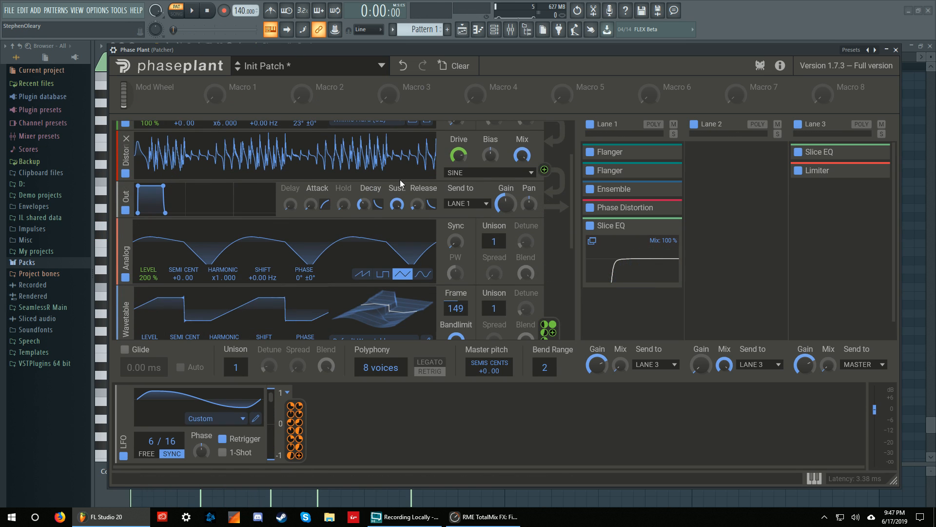
pyautogui.scroll(-1, 378, 236)
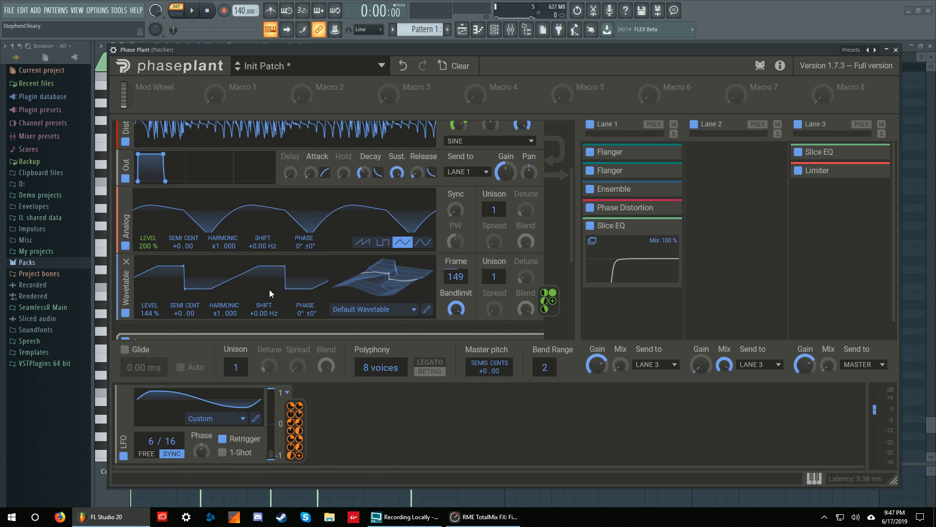
# Remove the wavetable's modulation from the sampler's level and audition the sound without it.
pyautogui.scroll(3, 531, 303)
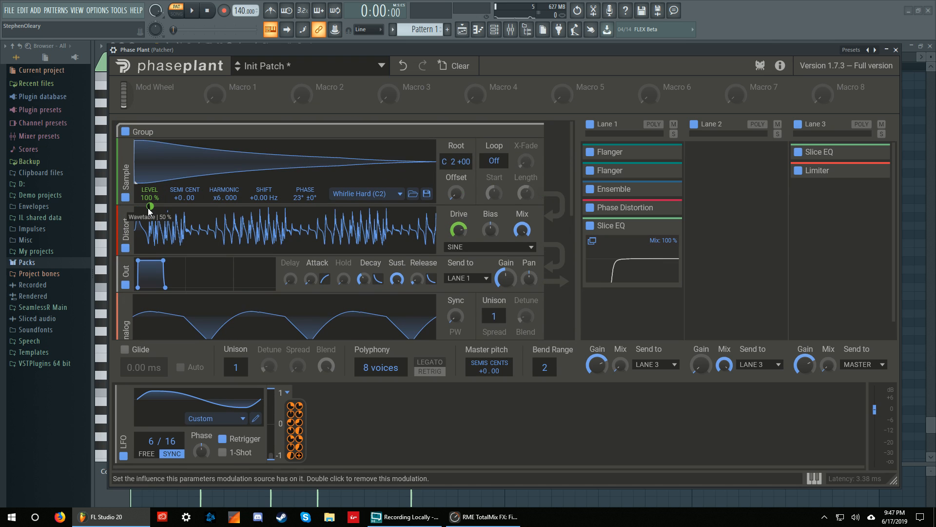
pyautogui.scroll(-4, 161, 230)
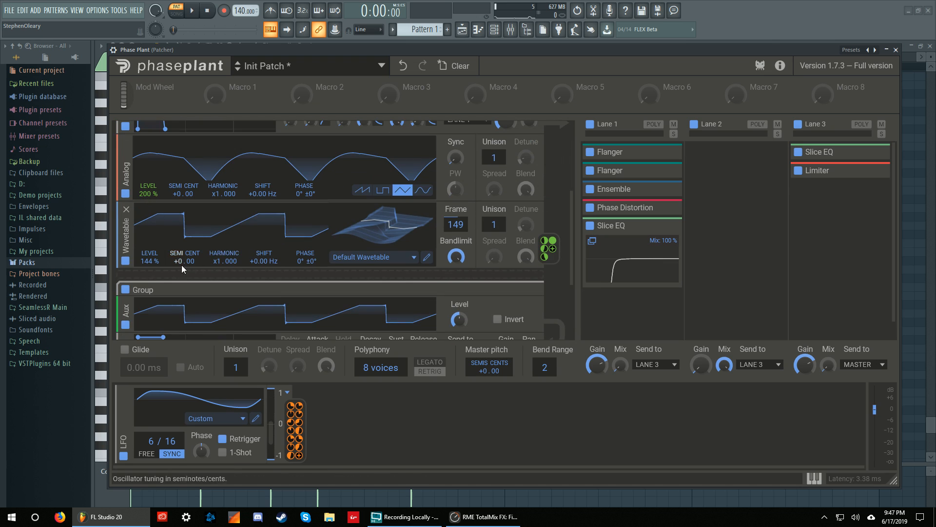
pyautogui.scroll(4, 328, 246)
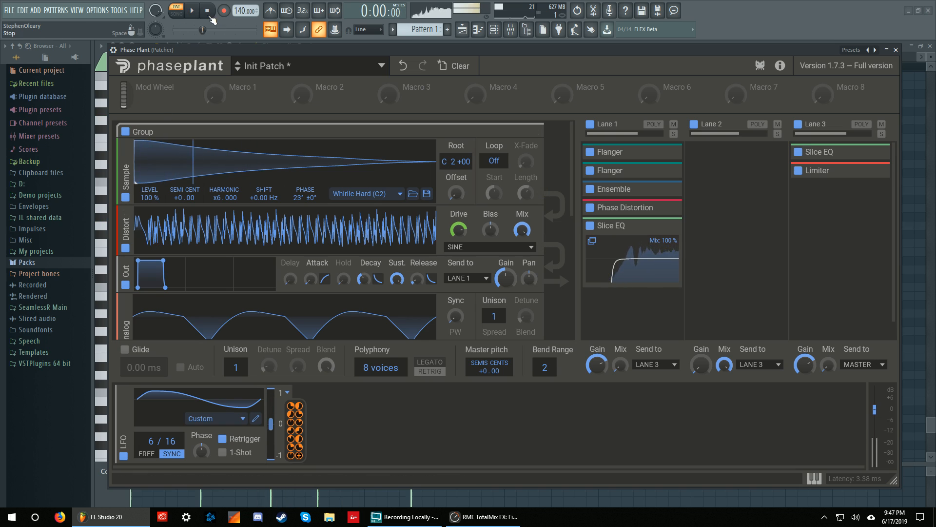
pyautogui.press('space')
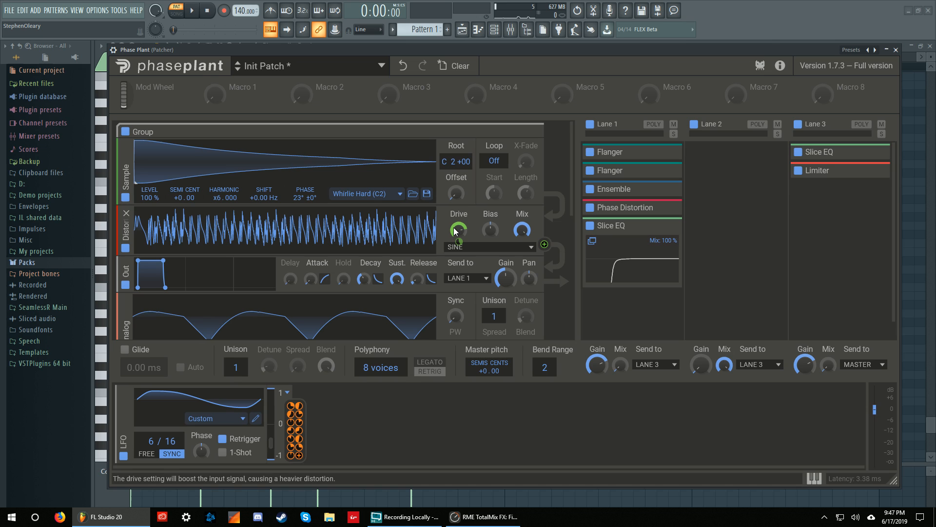
# Audition the patch without the Distort drive and its modulation, undo the modulation and drive changes, replay the pattern and stop playback.
pyautogui.click(192, 11)
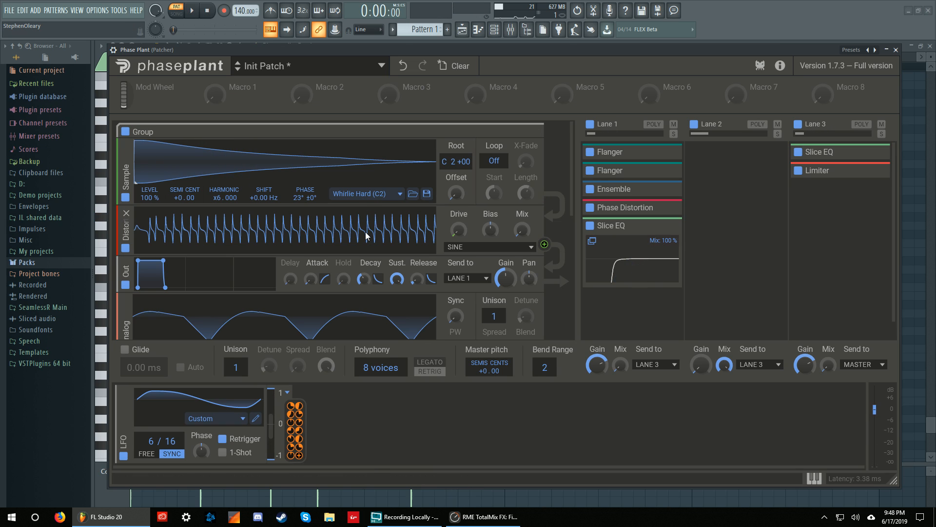
pyautogui.press('space')
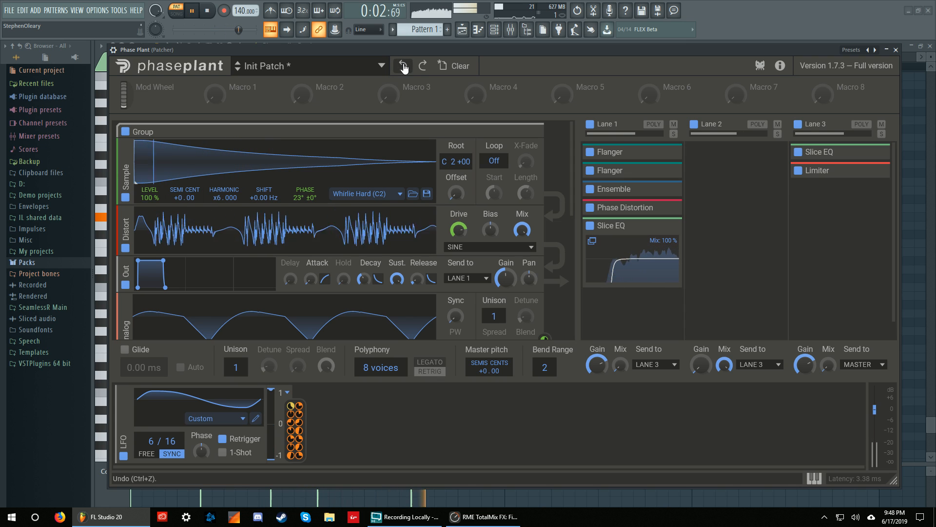
pyautogui.click(208, 12)
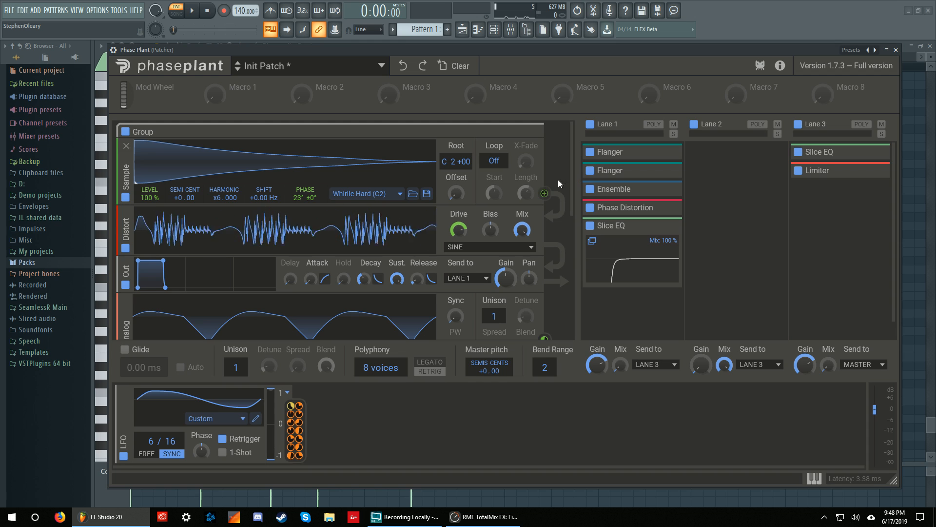
pyautogui.moveTo(570, 171)
pyautogui.mouseDown()
pyautogui.moveTo(573, 207)
pyautogui.moveTo(572, 171)
pyautogui.mouseUp()
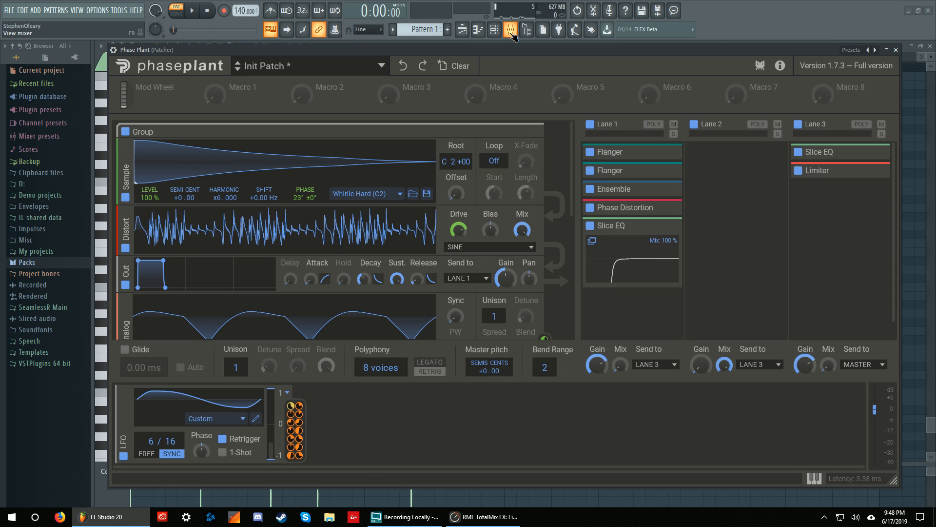
pyautogui.moveTo(508, 45); pyautogui.dragTo(482, 57)
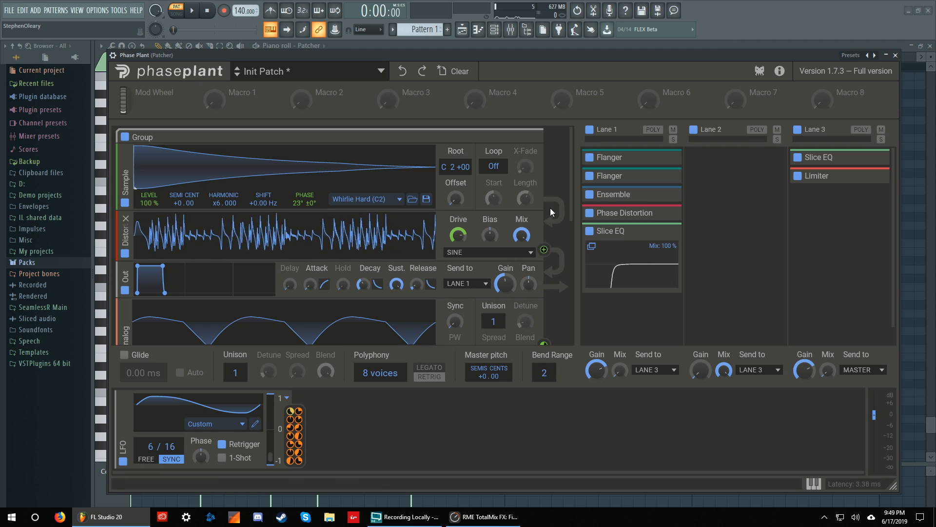
# Try the wavetable's modulation of the Analog oscillator's level at -100 % during pattern playback, and stop playback.
pyautogui.moveTo(571, 178); pyautogui.dragTo(564, 228)
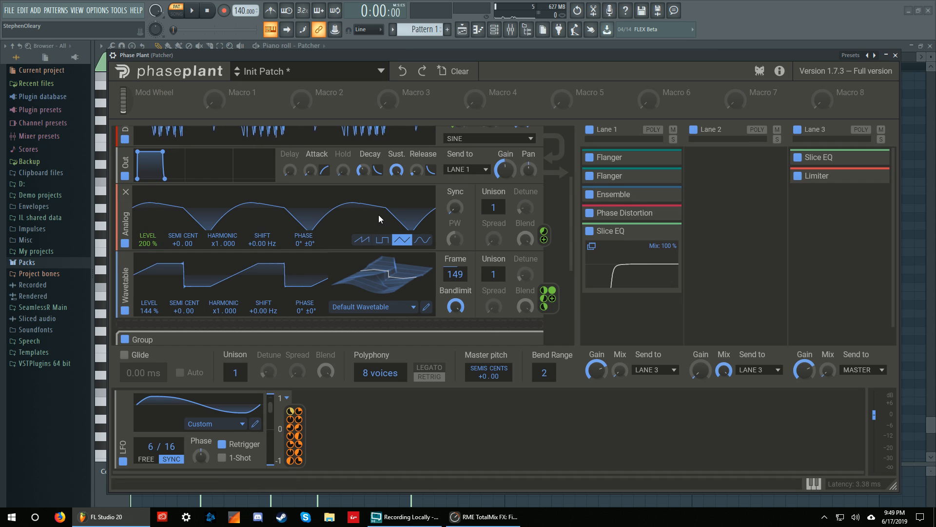
pyautogui.scroll(1, 378, 214)
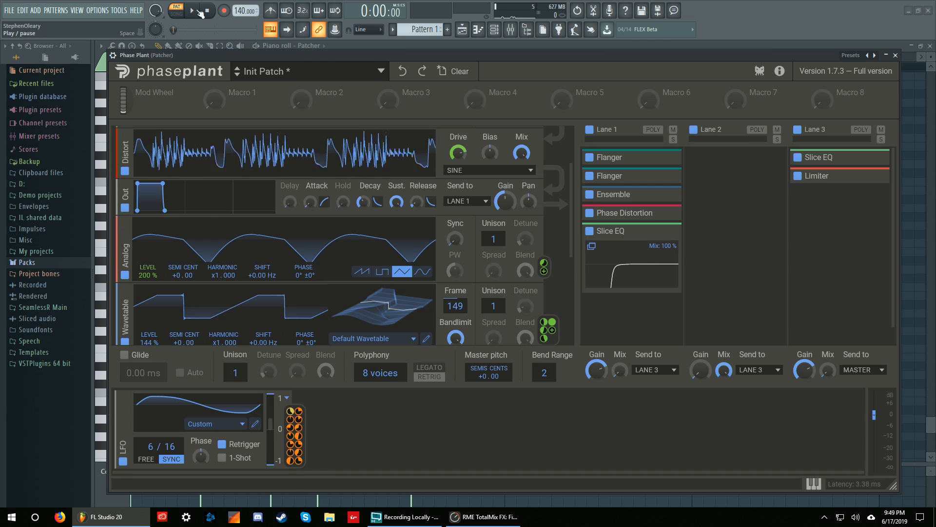
pyautogui.press('space')
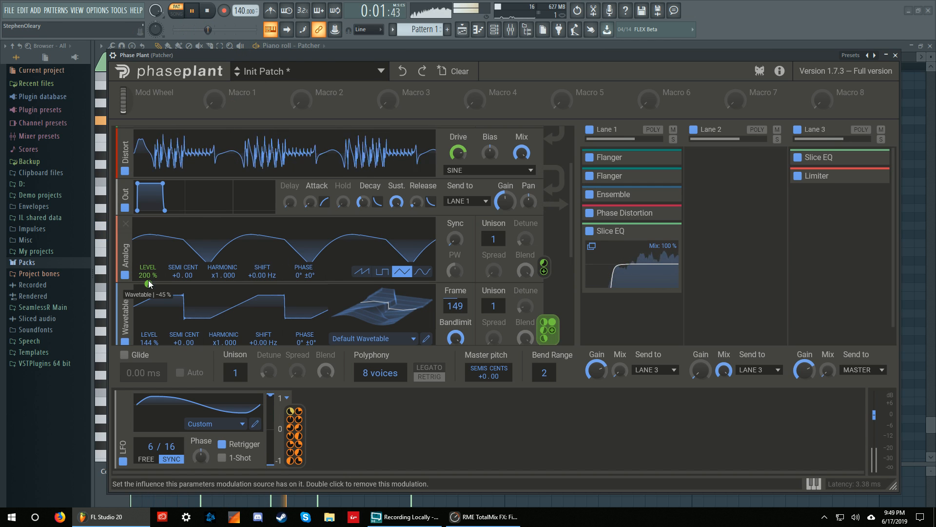
pyautogui.moveTo(148, 284)
pyautogui.mouseDown()
pyautogui.moveTo(148, 295)
pyautogui.moveTo(148, 271)
pyautogui.moveTo(148, 297)
pyautogui.mouseUp()
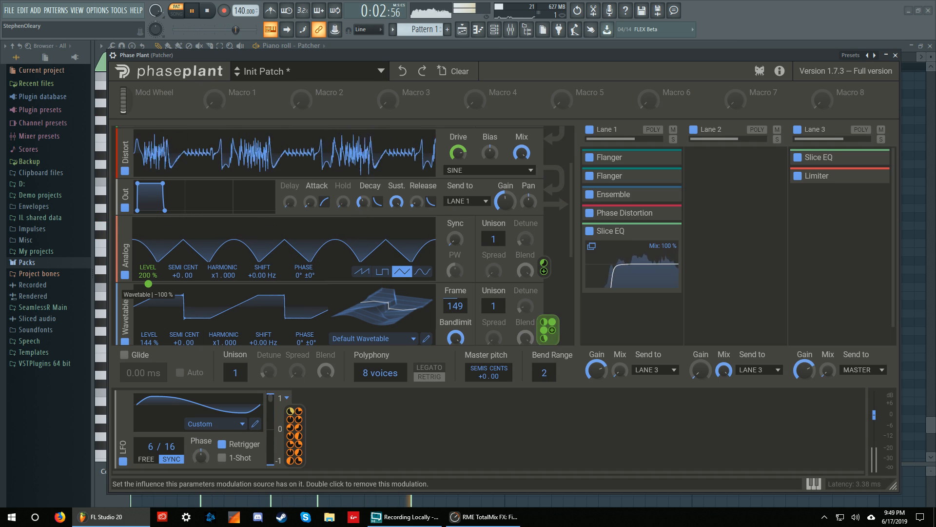
pyautogui.click(197, 17)
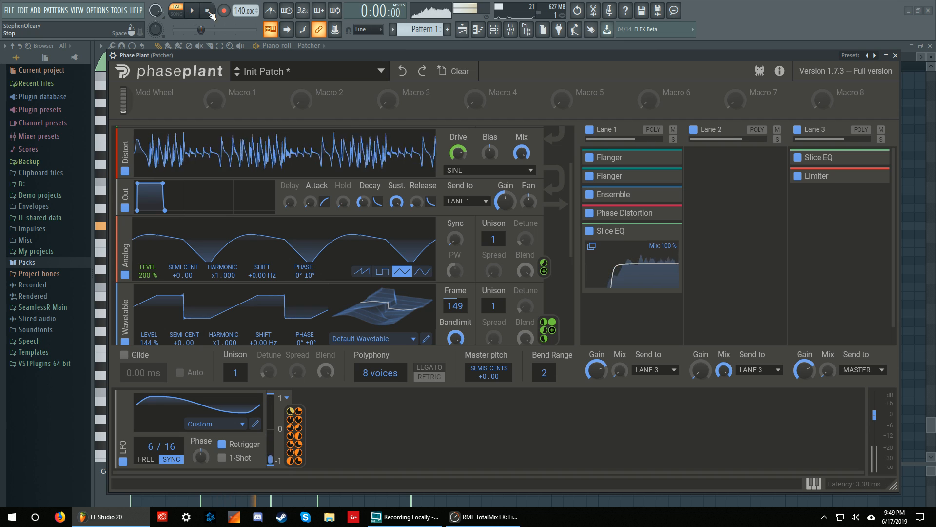
# Play the pattern, try shifting the wavetable oscillator's frame, and stop playback.
pyautogui.scroll(-1, 506, 326)
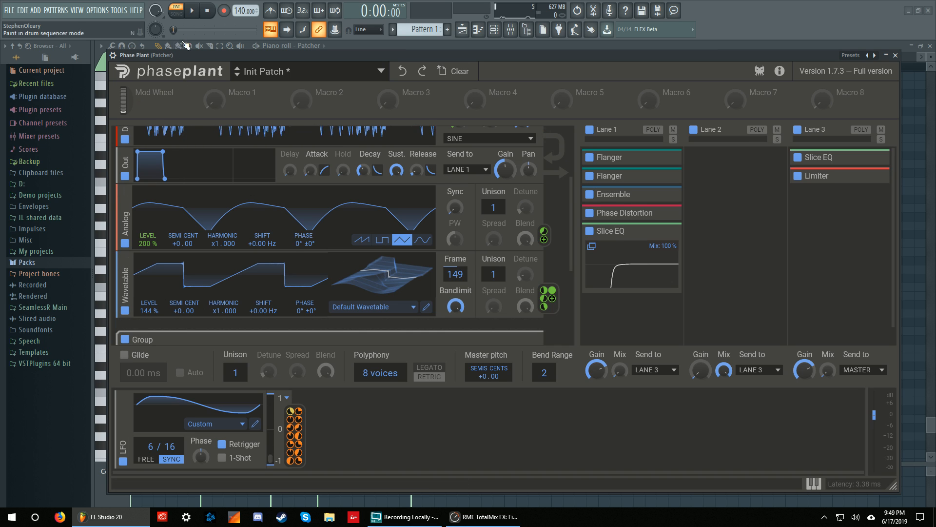
pyautogui.click(195, 15)
pyautogui.moveTo(460, 275)
pyautogui.mouseDown()
pyautogui.moveTo(460, 227)
pyautogui.moveTo(460, 319)
pyautogui.moveTo(460, 276)
pyautogui.mouseUp()
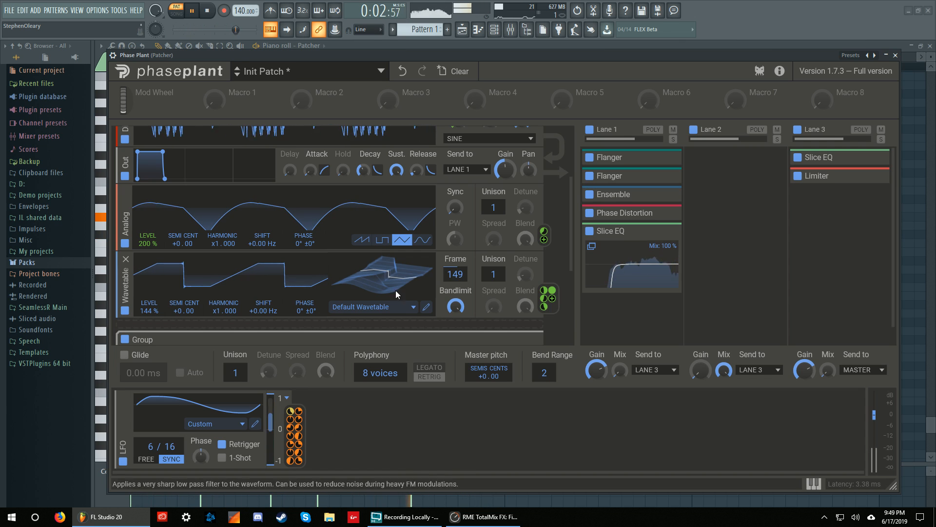
pyautogui.click(212, 12)
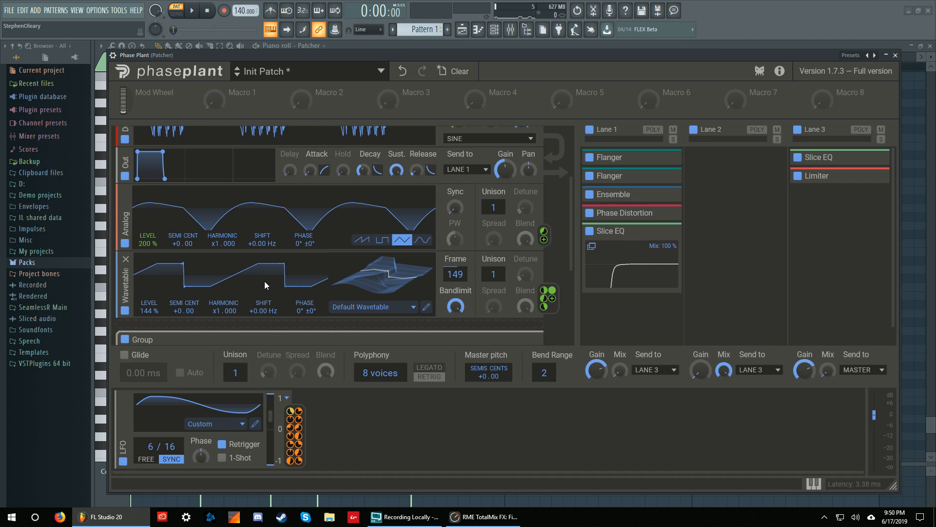
# Trace the first group's signal and modulation flow across its sampler, distortion, output, analog and wavetable modules.
pyautogui.scroll(2, 564, 247)
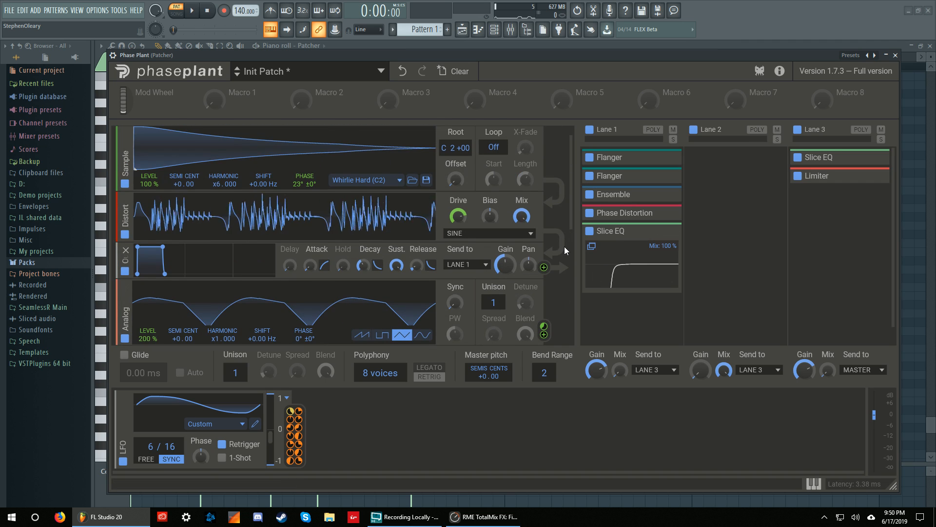
pyautogui.scroll(-2, 564, 246)
pyautogui.scroll(2, 463, 253)
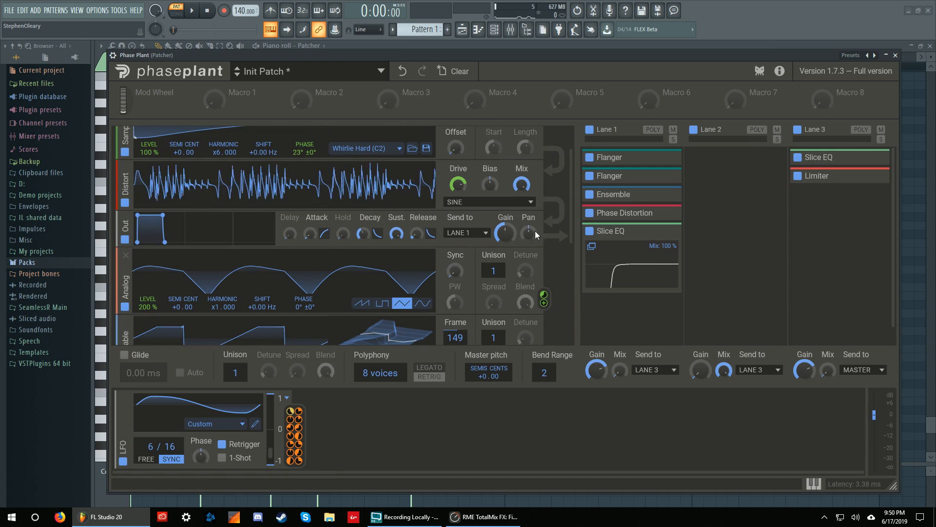
pyautogui.scroll(-1, 568, 256)
pyautogui.scroll(2, 572, 260)
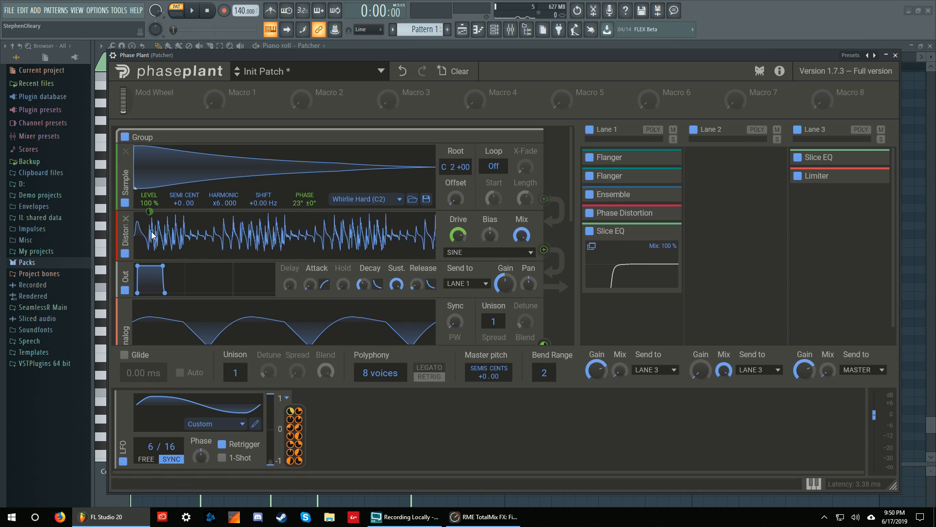
pyautogui.scroll(-1, 315, 223)
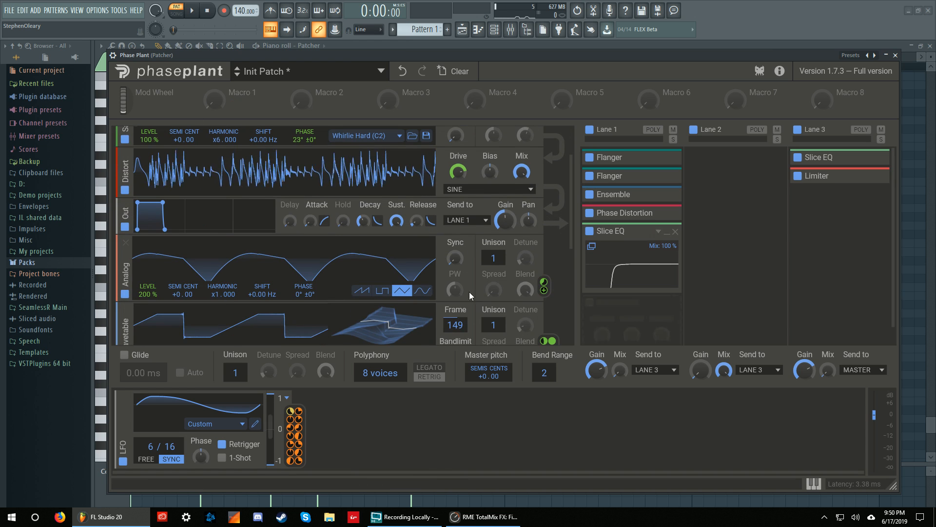
pyautogui.scroll(1, 300, 212)
pyautogui.scroll(-1, 298, 195)
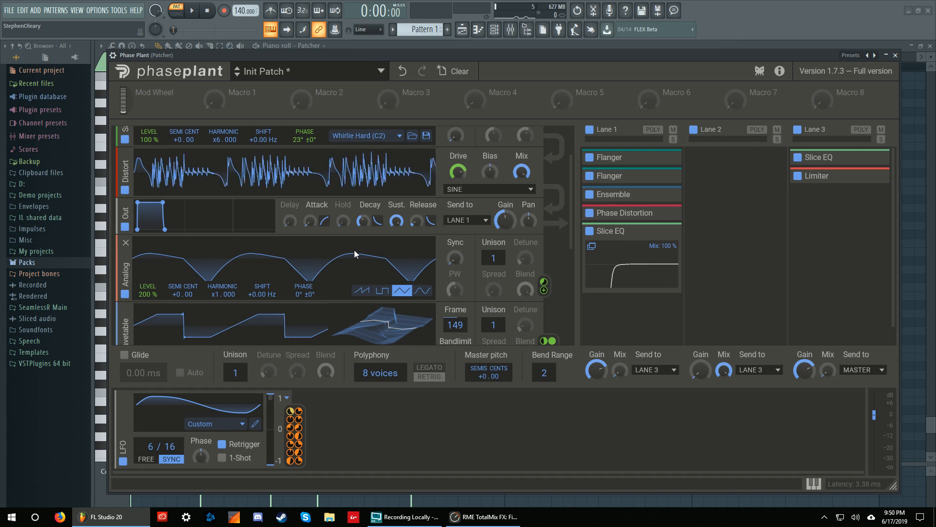
# Add a second Aux module below the output of the sideband group.
pyautogui.scroll(-2, 334, 213)
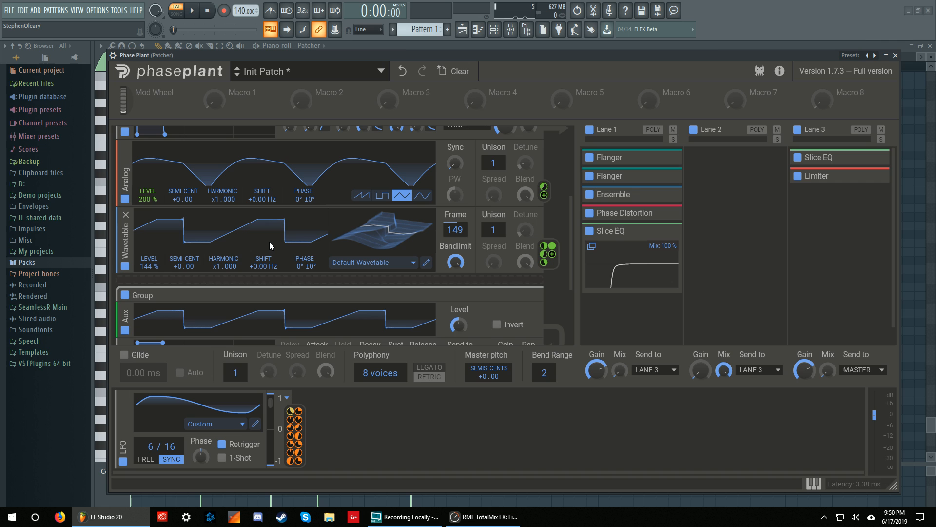
pyautogui.scroll(-3, 269, 242)
pyautogui.scroll(7, 283, 188)
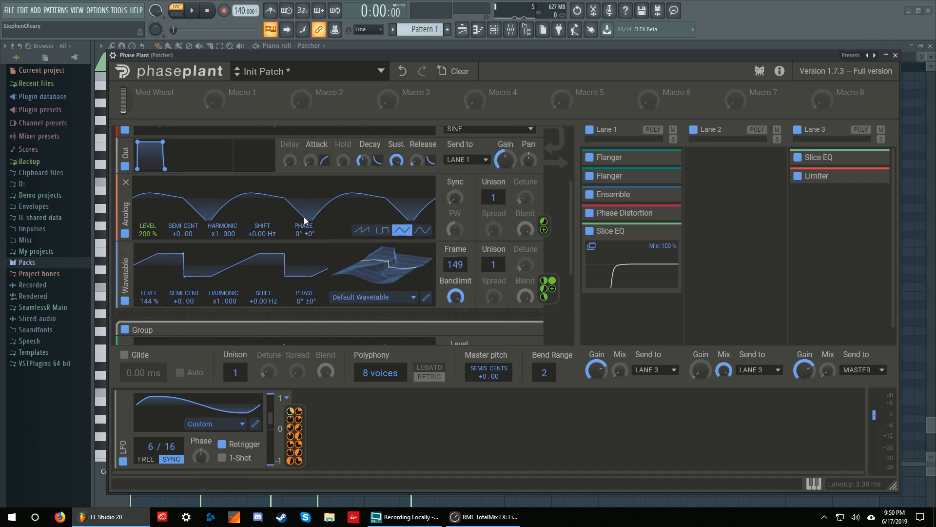
pyautogui.scroll(-6, 303, 183)
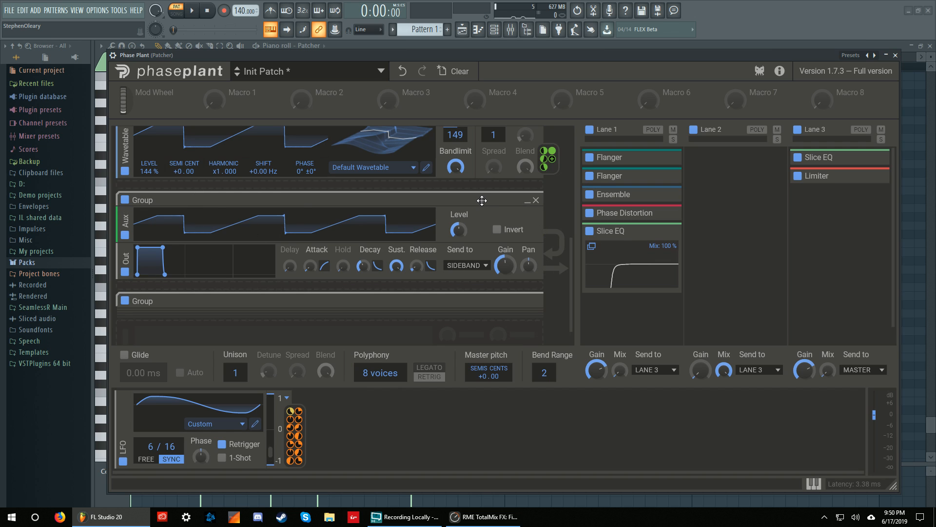
pyautogui.scroll(2, 267, 191)
pyautogui.scroll(-2, 192, 297)
pyautogui.click(166, 283)
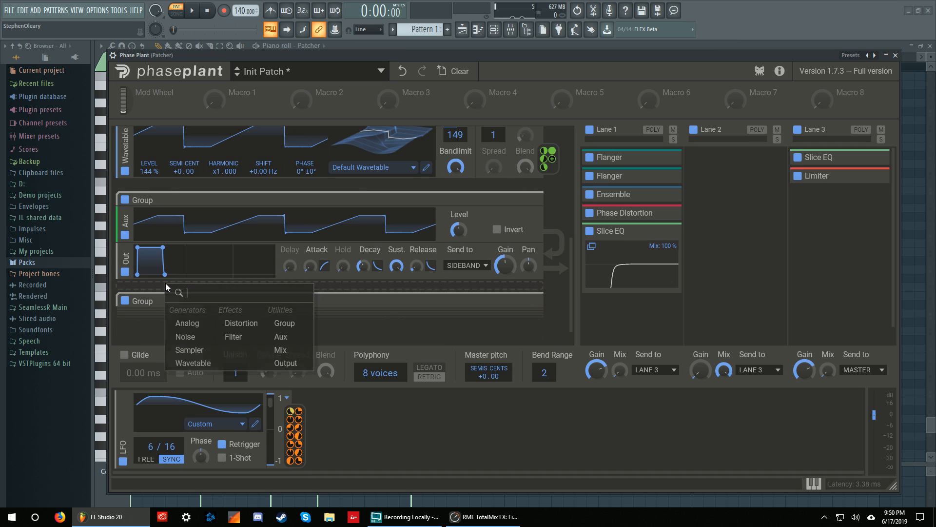
pyautogui.click(292, 336)
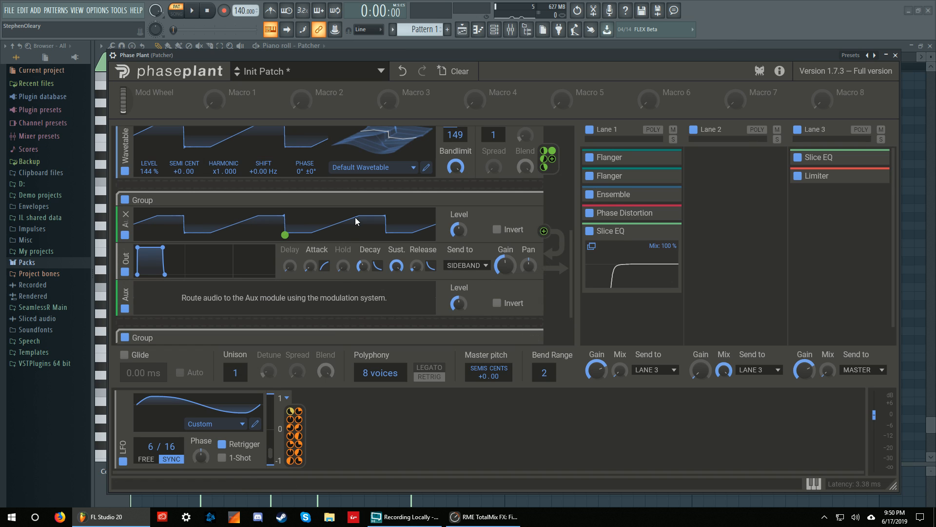
# Start assigning the original Aux module's modulation and examine the available targets across the sampler, distortion, analog and wavetable modules.
pyautogui.click(544, 231)
pyautogui.scroll(5, 546, 251)
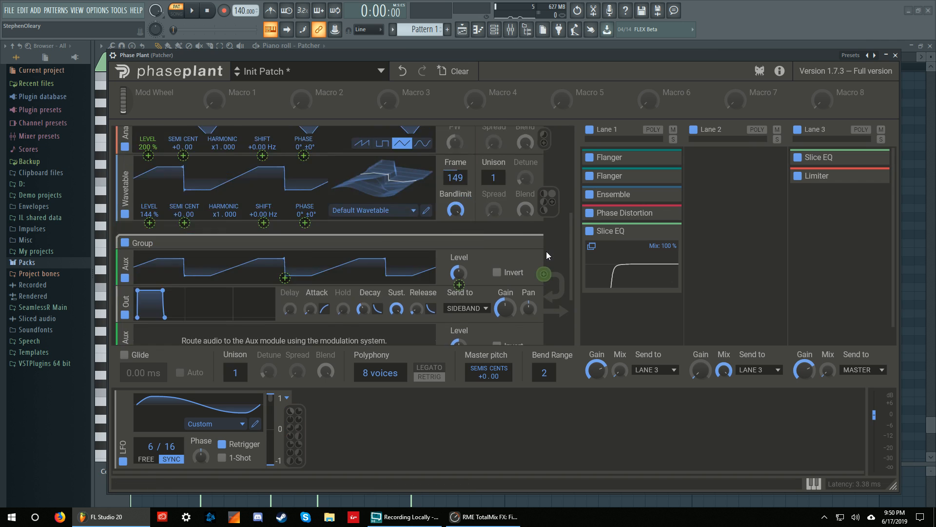
pyautogui.scroll(3, 549, 258)
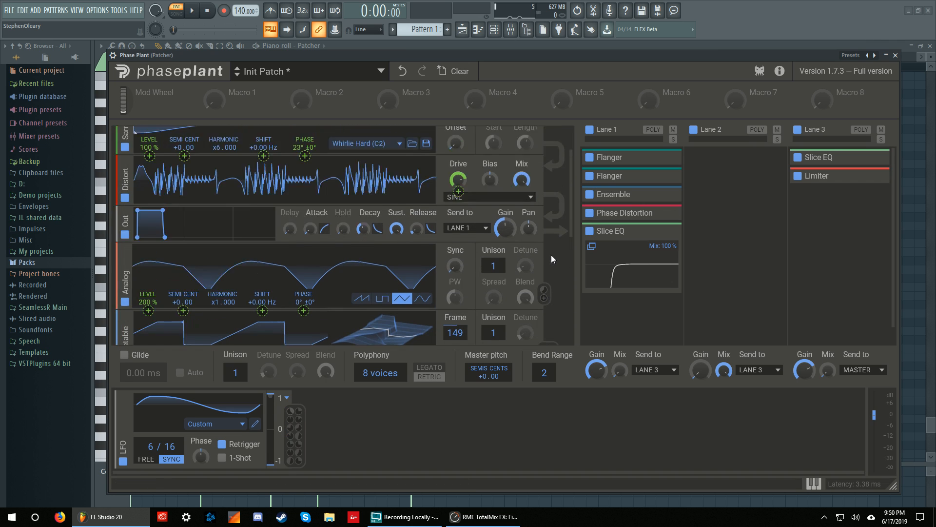
pyautogui.scroll(-2, 559, 260)
pyautogui.scroll(-3, 559, 259)
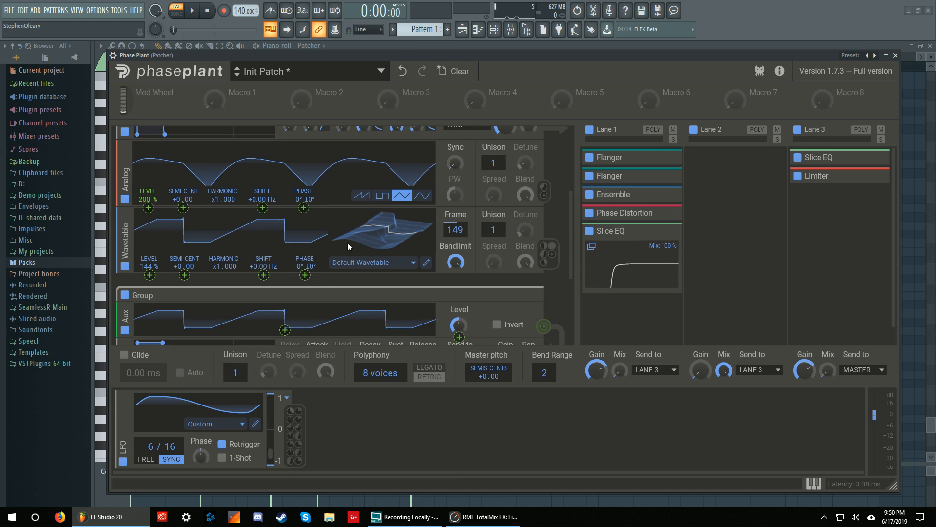
pyautogui.scroll(1, 288, 263)
pyautogui.scroll(3, 326, 282)
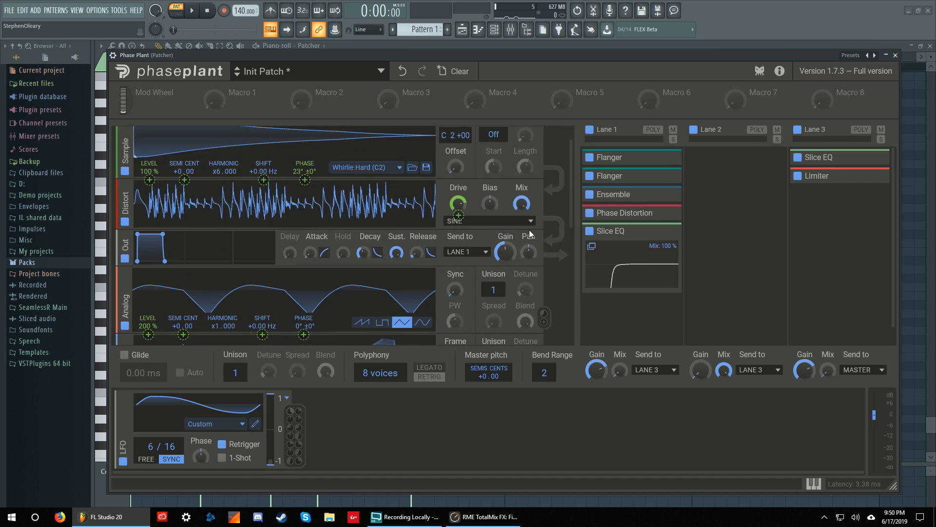
pyautogui.scroll(-1, 326, 282)
pyautogui.scroll(2, 326, 306)
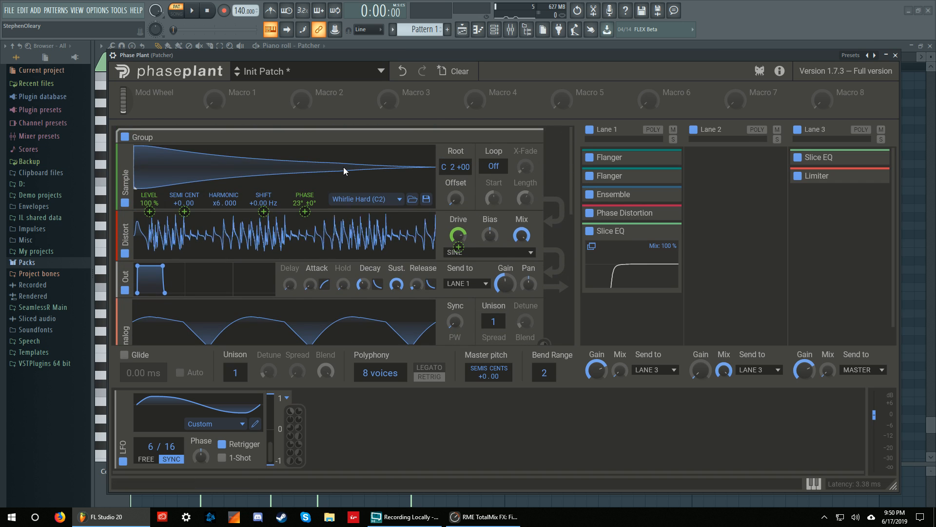
pyautogui.scroll(-2, 344, 167)
pyautogui.scroll(-1, 343, 168)
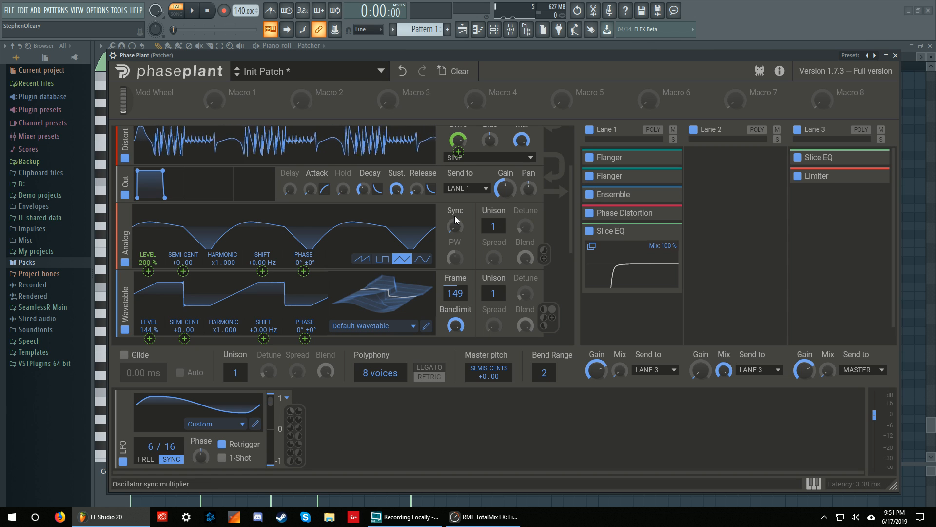
pyautogui.scroll(-3, 373, 259)
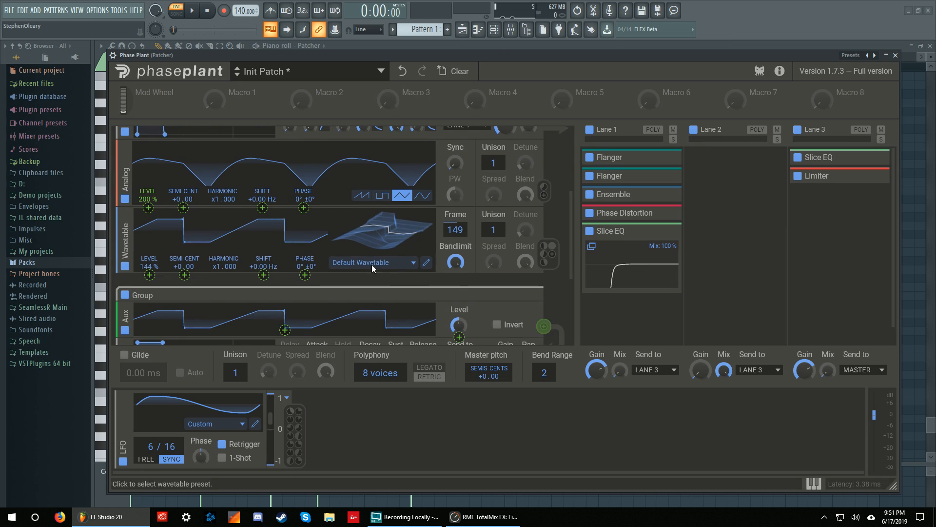
pyautogui.scroll(-3, 423, 308)
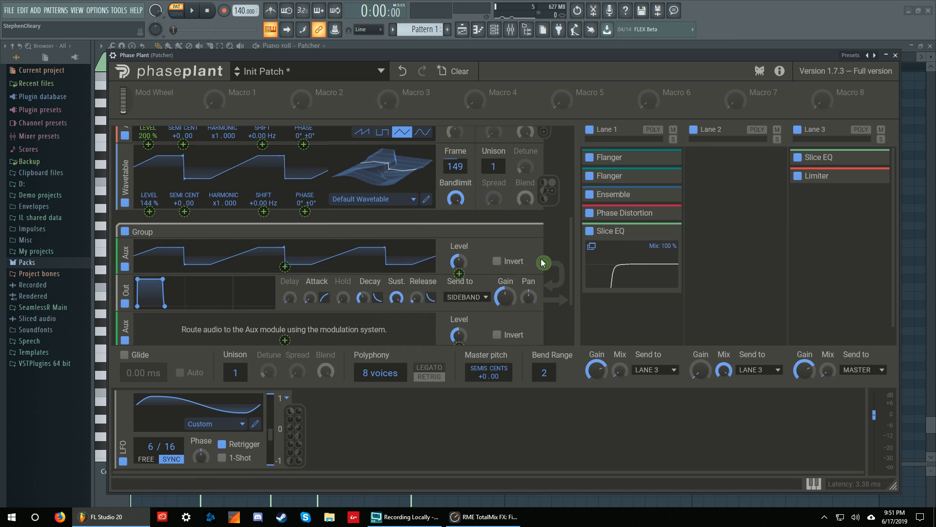
# Route the original Aux module into the added Aux module at 100 %, and delete the added module.
pyautogui.scroll(-3, 540, 258)
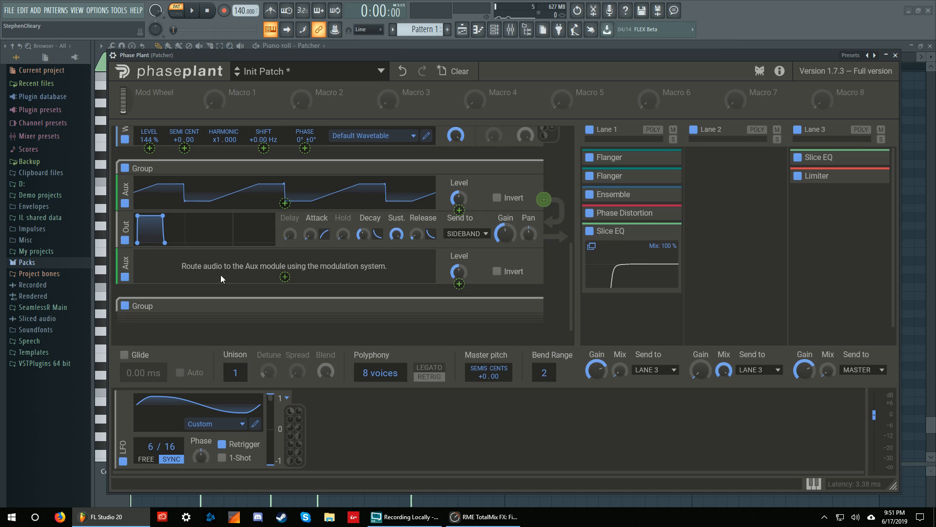
pyautogui.click(285, 277)
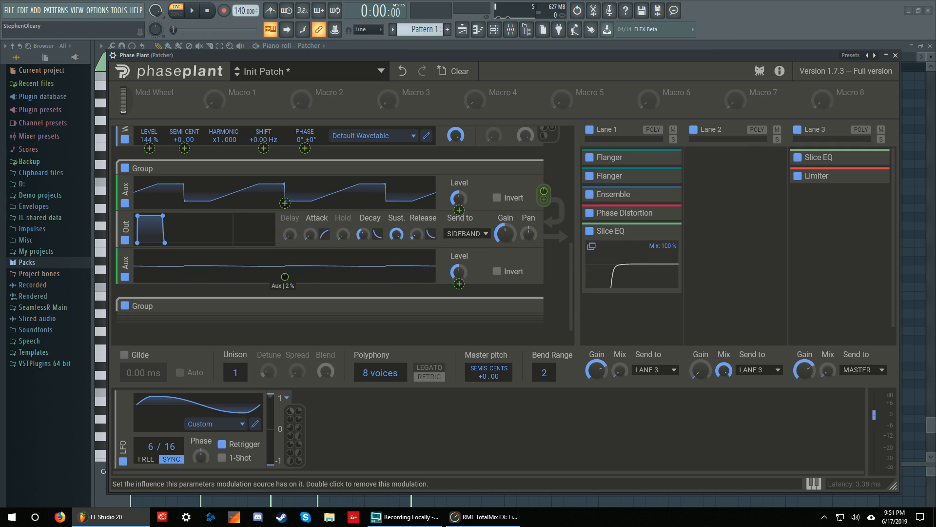
pyautogui.moveTo(285, 276)
pyautogui.mouseDown()
pyautogui.moveTo(284, 349)
pyautogui.moveTo(284, 279)
pyautogui.mouseUp()
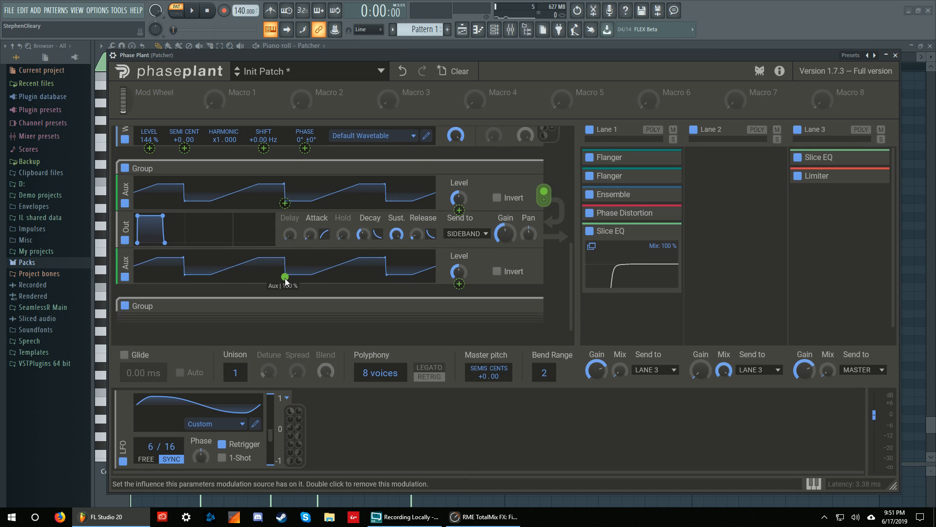
pyautogui.moveTo(285, 278)
pyautogui.mouseDown()
pyautogui.moveTo(286, 296)
pyautogui.moveTo(286, 278)
pyautogui.mouseUp()
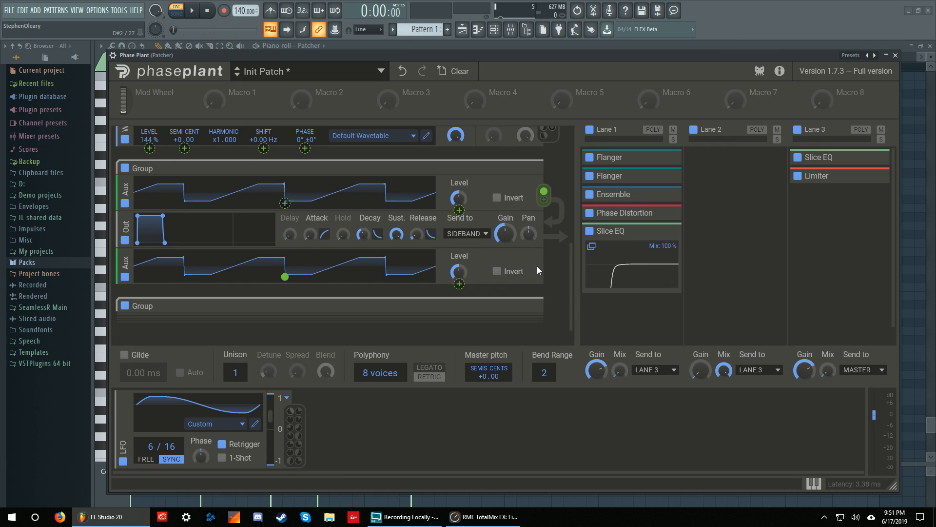
pyautogui.click(126, 262)
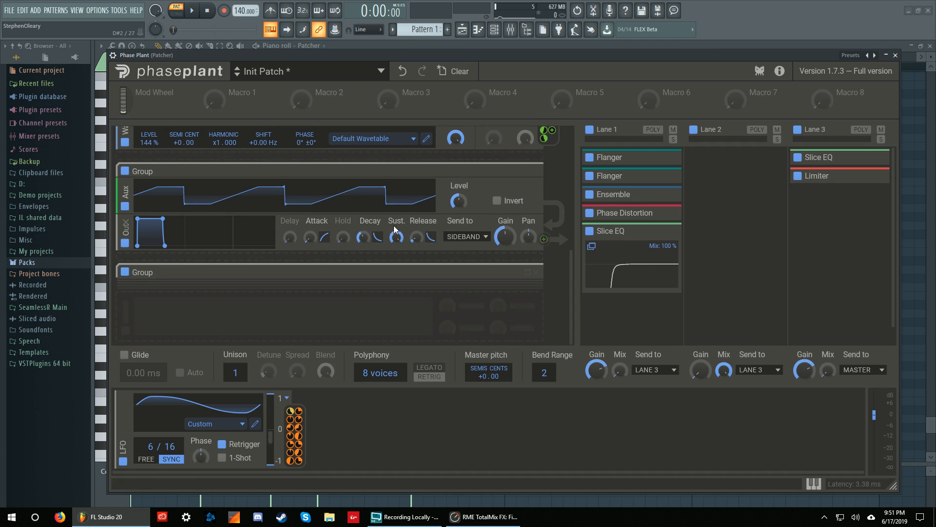
# Set Lane 1's mix to 100 % and remove its Slice EQ.
pyautogui.scroll(-3, 560, 244)
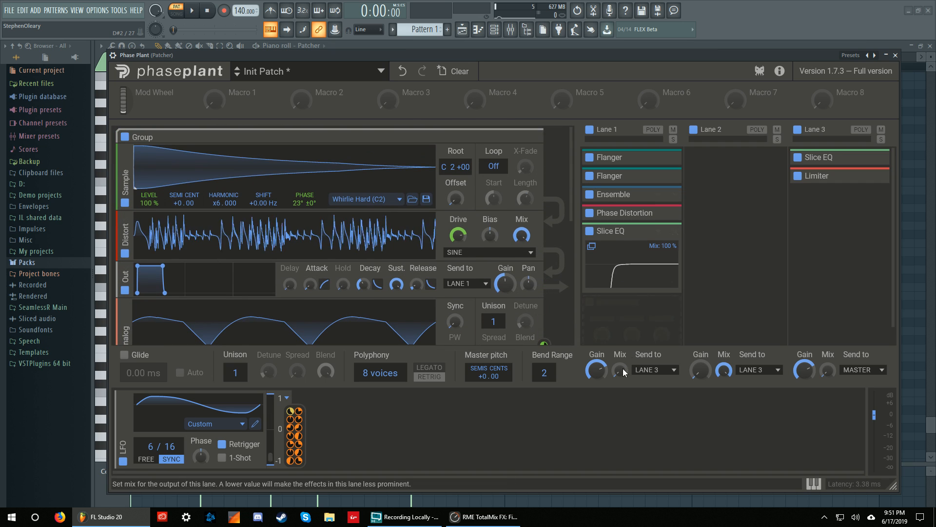
pyautogui.doubleClick(619, 376)
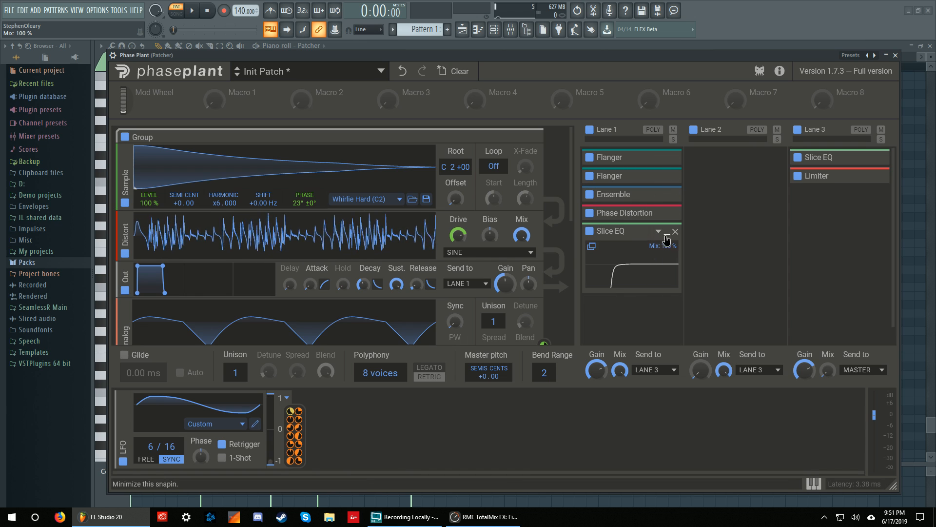
pyautogui.click(667, 231)
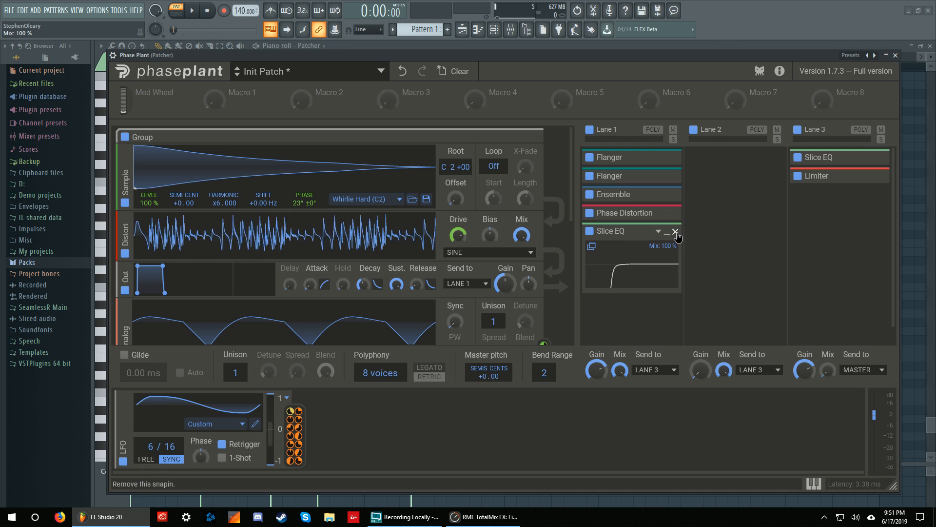
pyautogui.click(675, 230)
# Expand Lane 1's Phase Distortion, Ensemble and both Flangers and look through their settings.
pyautogui.click(667, 213)
pyautogui.click(667, 195)
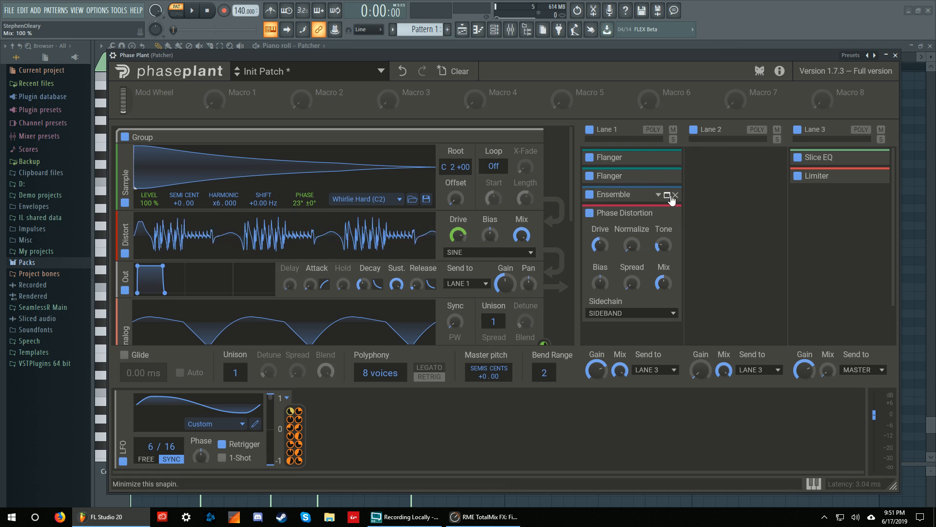
pyautogui.click(667, 176)
pyautogui.click(667, 157)
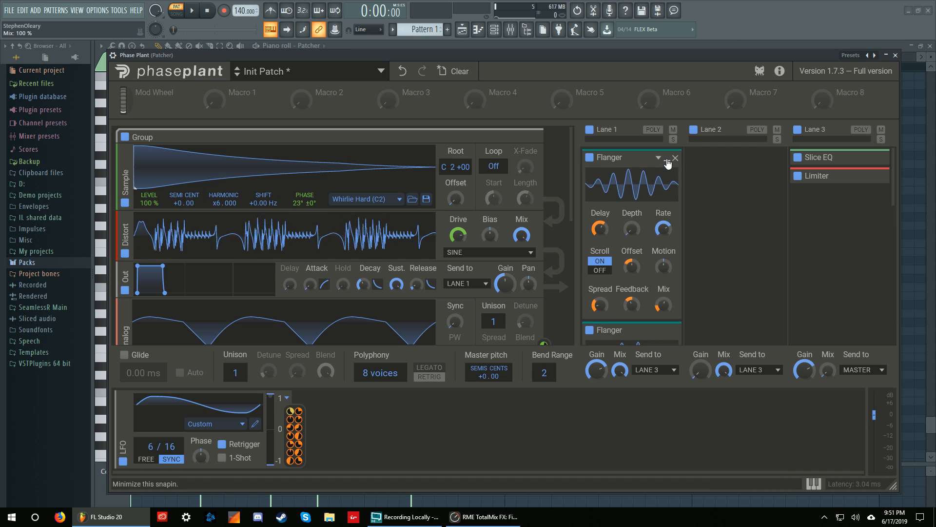
pyautogui.scroll(-5, 664, 183)
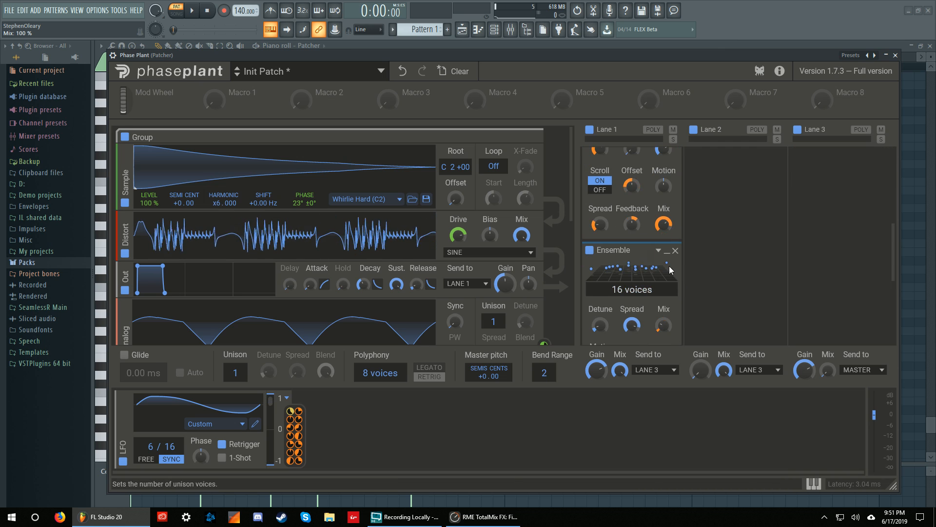
pyautogui.scroll(5, 654, 195)
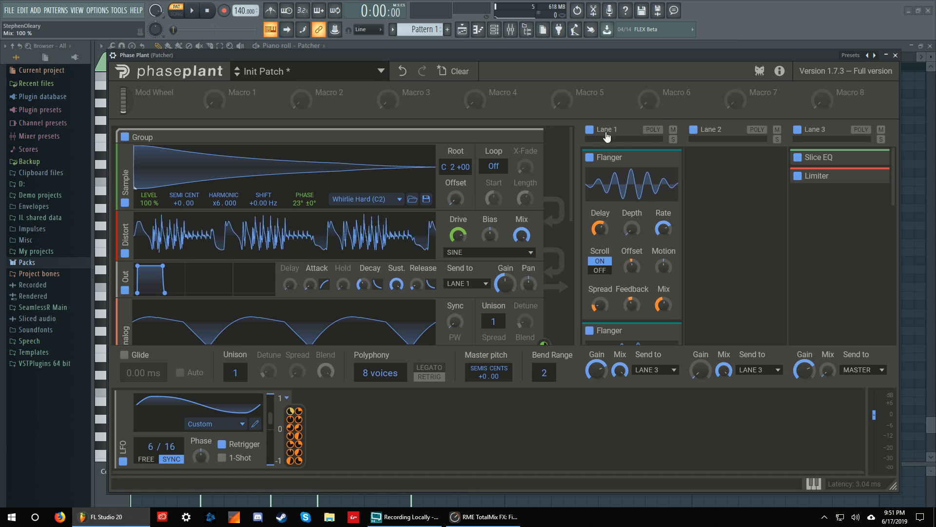
# Undo the Slice EQ removal and collapse the effects in Lane 1.
pyautogui.click(404, 73)
pyautogui.click(403, 72)
pyautogui.click(403, 71)
pyautogui.click(403, 72)
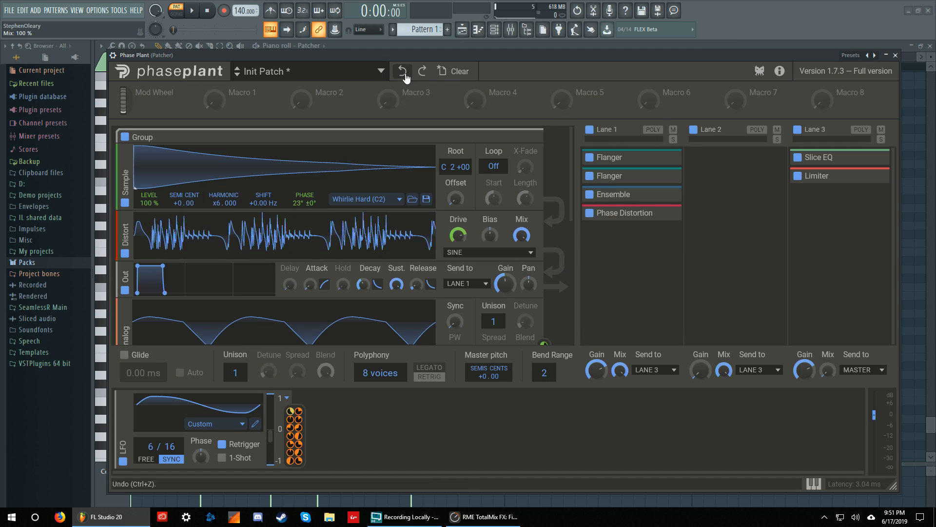
pyautogui.click(665, 214)
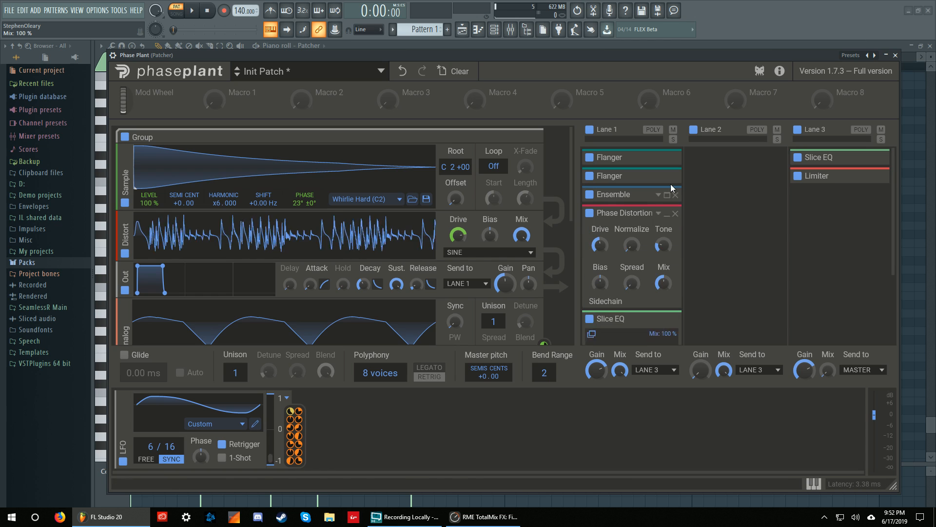
pyautogui.click(667, 213)
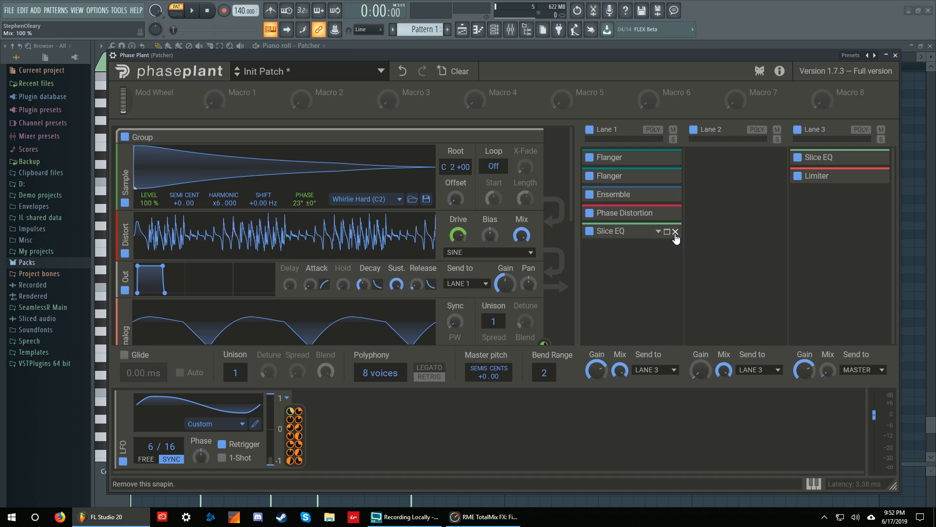
# Remove the Slice EQ, Phase Distortion, Ensemble and second Flanger from Lane 1.
pyautogui.click(675, 232)
pyautogui.click(675, 213)
pyautogui.click(674, 195)
pyautogui.click(675, 176)
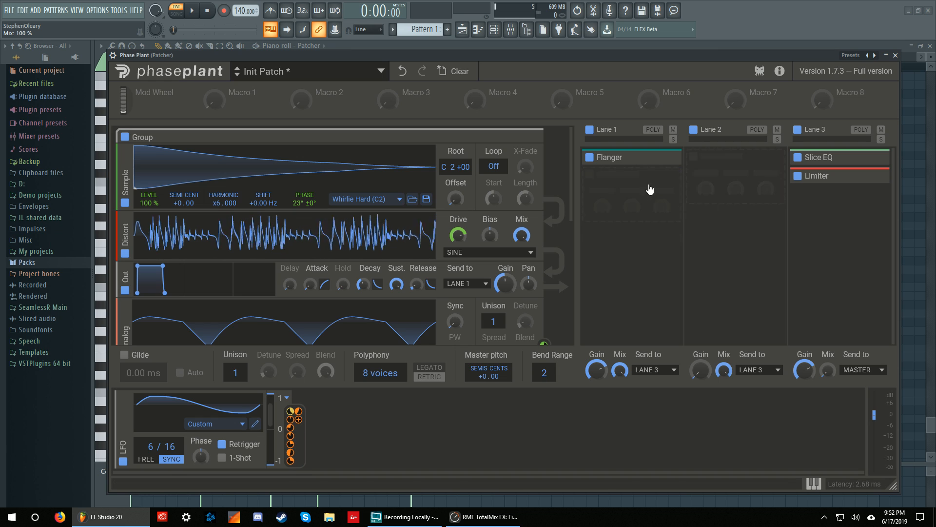
# Expand the remaining Flanger in Lane 1 and examine its modulated Delay and Offset controls.
pyautogui.click(667, 158)
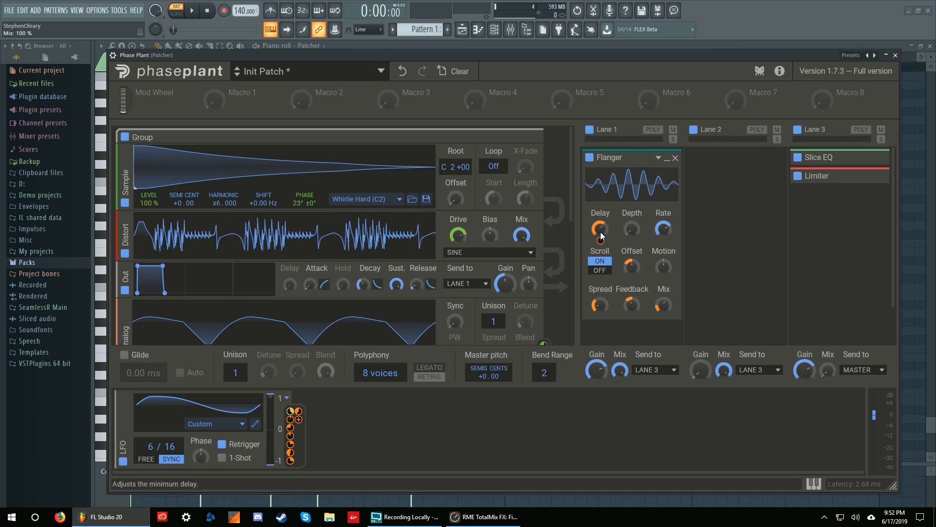
pyautogui.moveTo(602, 236); pyautogui.dragTo(601, 228)
pyautogui.moveTo(632, 266); pyautogui.dragTo(632, 259)
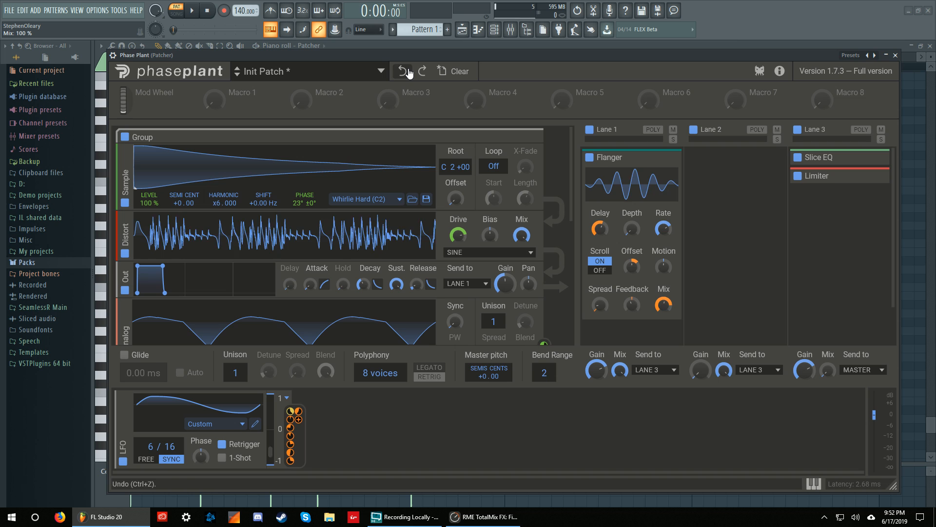
# Audition the Flanger by varying Lane 1's mix between 0 % and 100 % during pattern playback, stop playback and undo the last change.
pyautogui.click(192, 19)
pyautogui.moveTo(619, 369); pyautogui.dragTo(625, 371)
pyautogui.doubleClick(613, 373)
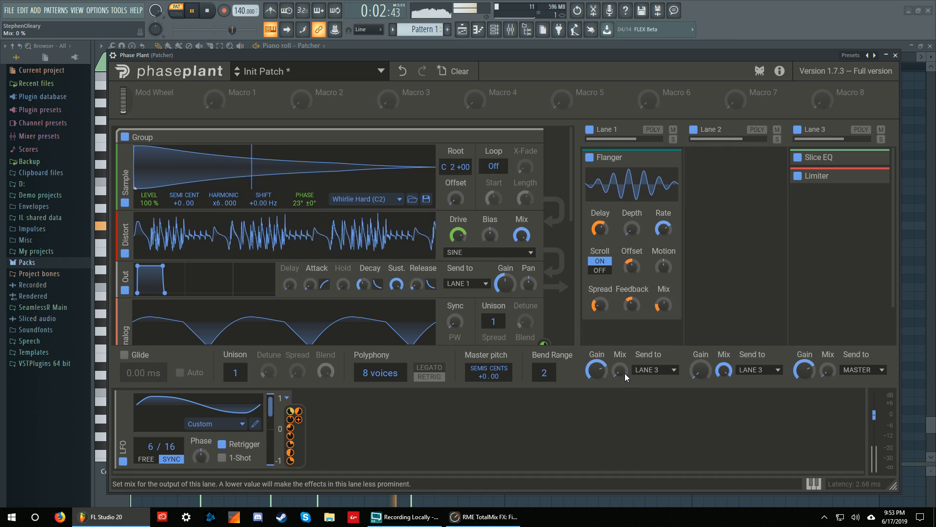
pyautogui.doubleClick(624, 373)
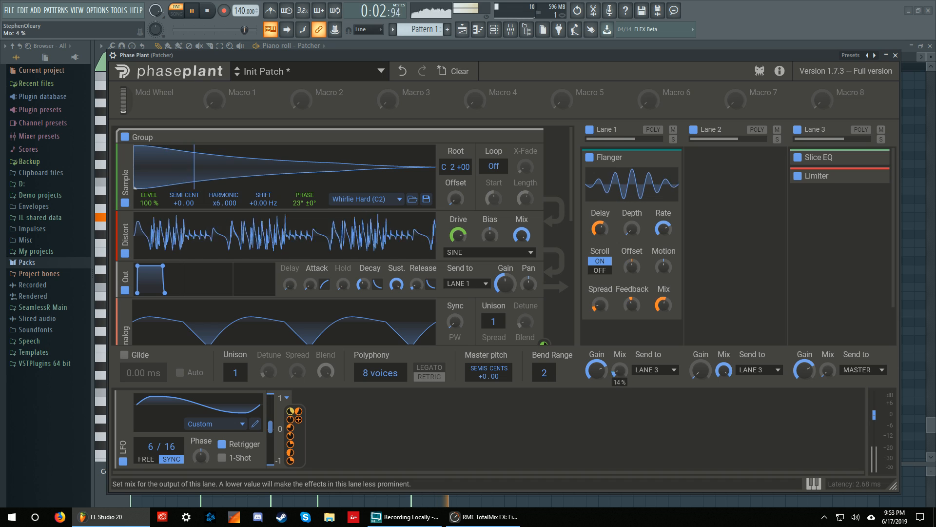
pyautogui.click(210, 13)
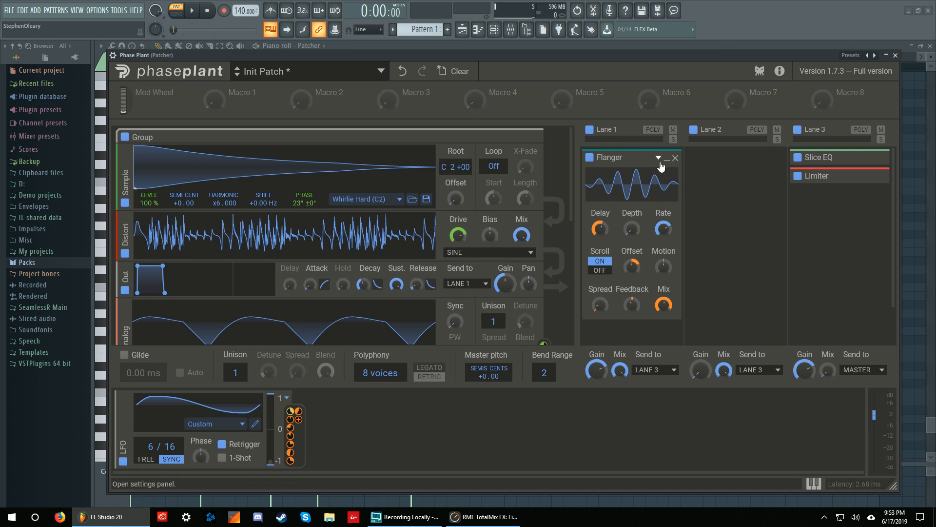
pyautogui.click(410, 74)
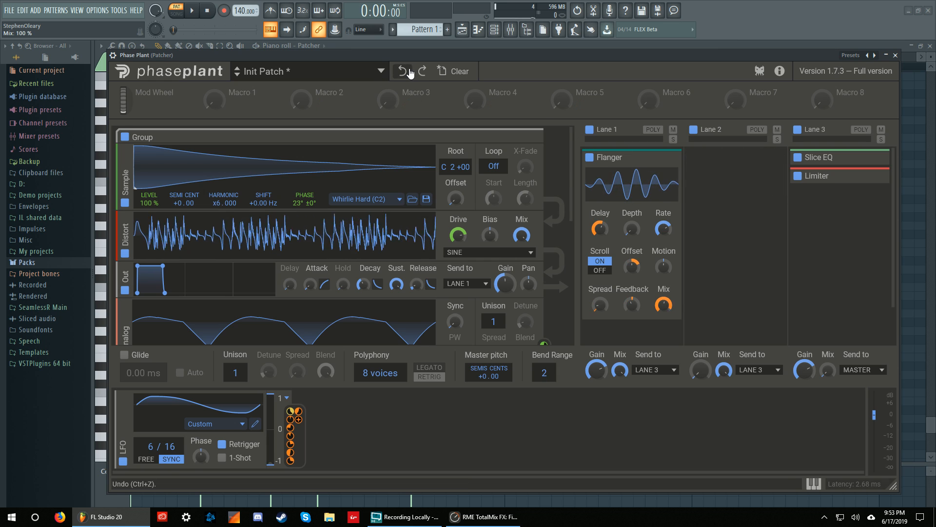
# Undo the second Flanger's removal in Lane 1, expand it, start pattern playback to audition it, and collapse it.
pyautogui.click(410, 73)
pyautogui.click(410, 73)
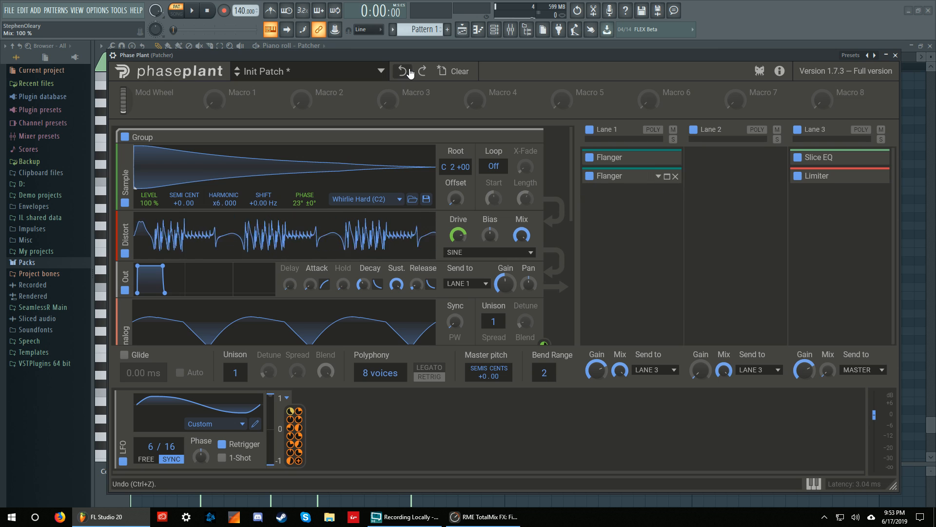
pyautogui.click(667, 177)
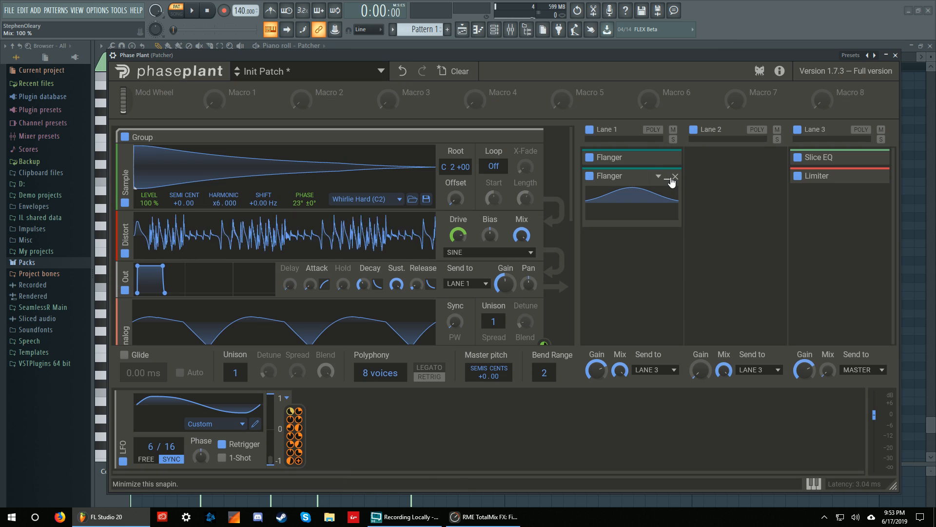
pyautogui.click(199, 13)
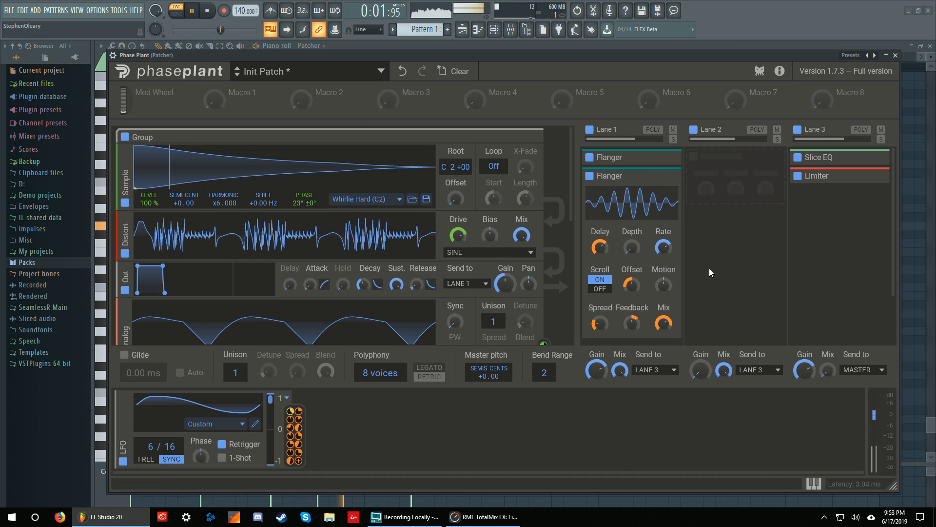
pyautogui.click(668, 177)
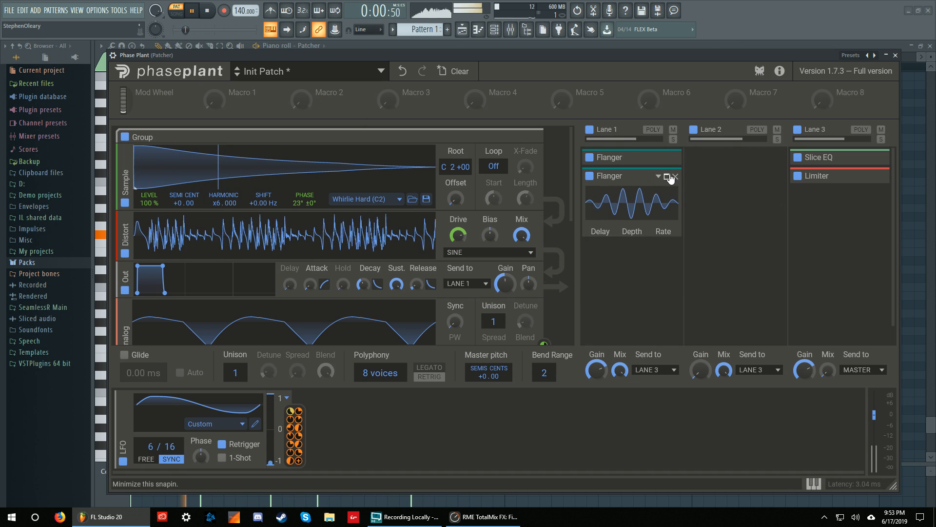
pyautogui.click(667, 177)
# Undo the Ensemble's removal from Lane 1, expand the Ensemble and stop pattern playback.
pyautogui.click(407, 72)
pyautogui.click(409, 72)
pyautogui.click(410, 72)
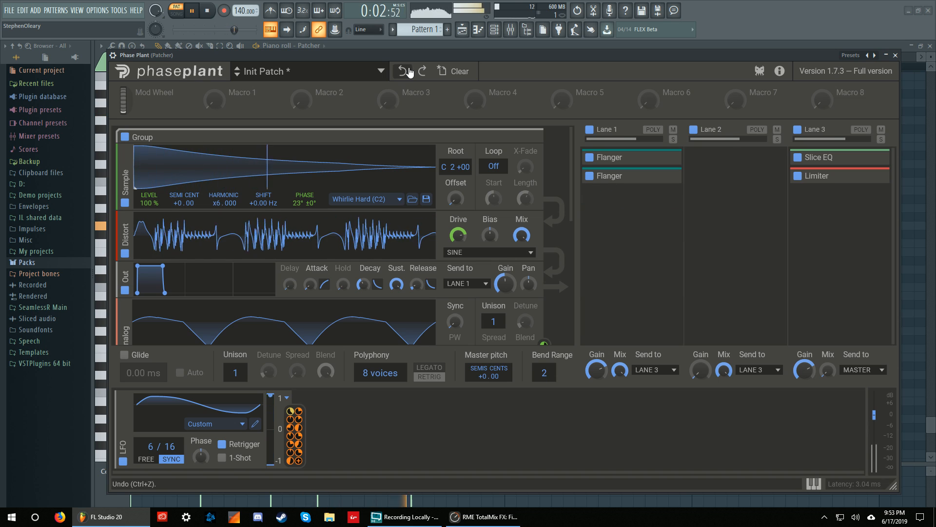
pyautogui.click(410, 72)
pyautogui.click(667, 195)
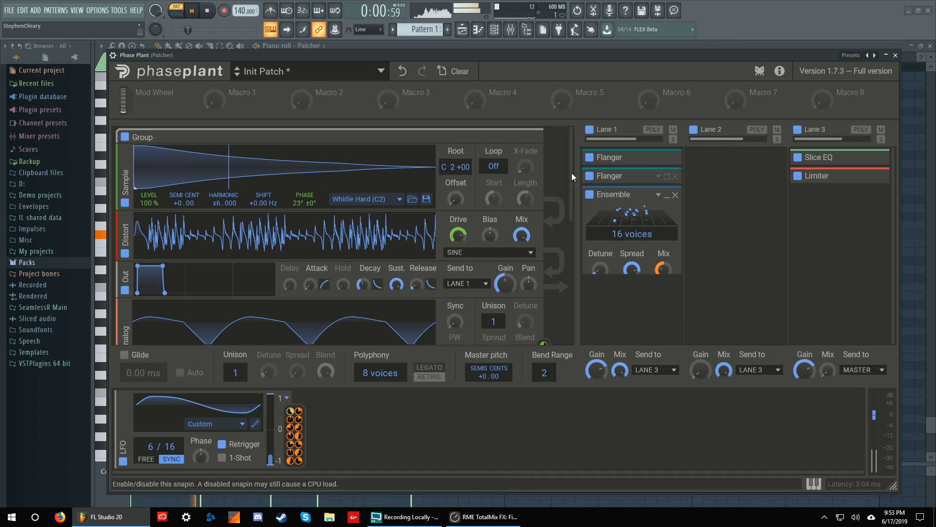
pyautogui.click(209, 12)
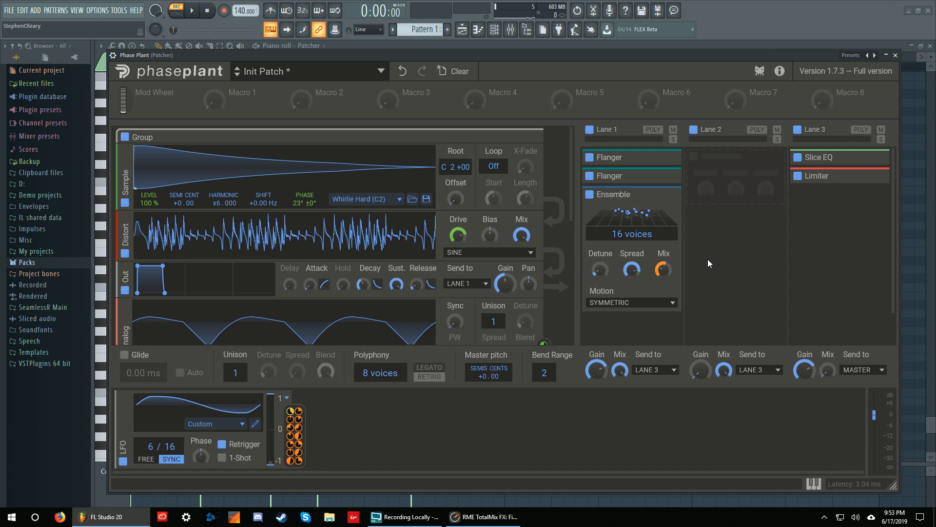
# Review the Ensemble's Motion options and keep Symmetric selected.
pyautogui.click(655, 307)
pyautogui.click(654, 307)
pyautogui.click(655, 307)
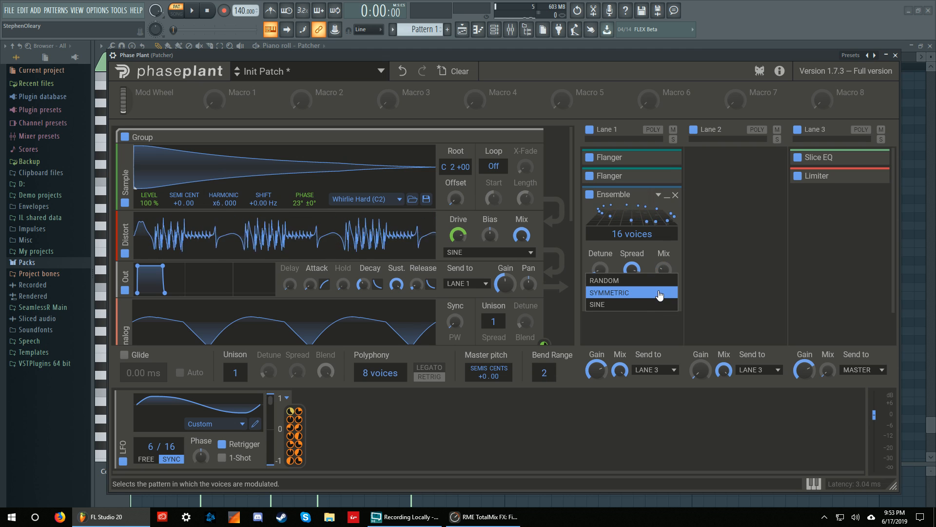
pyautogui.click(657, 292)
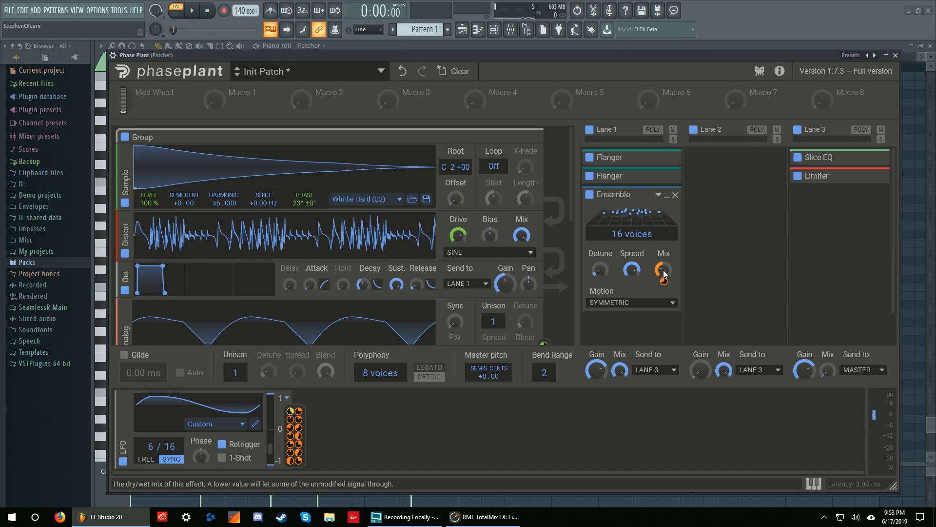
# Audition the Ensemble during pattern playback by varying its Mix and raising Detune to 100 % and lowering it again, and stop playback.
pyautogui.click(192, 10)
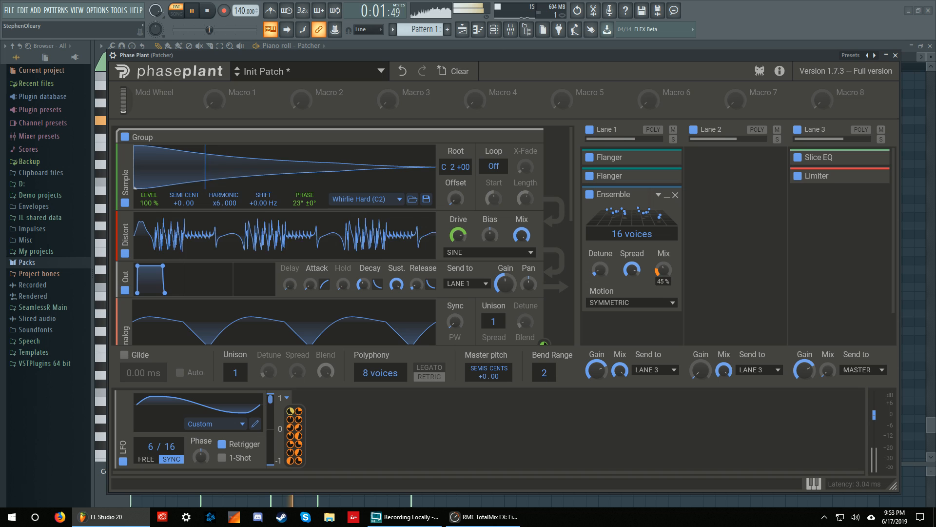
pyautogui.moveTo(658, 275); pyautogui.dragTo(658, 234)
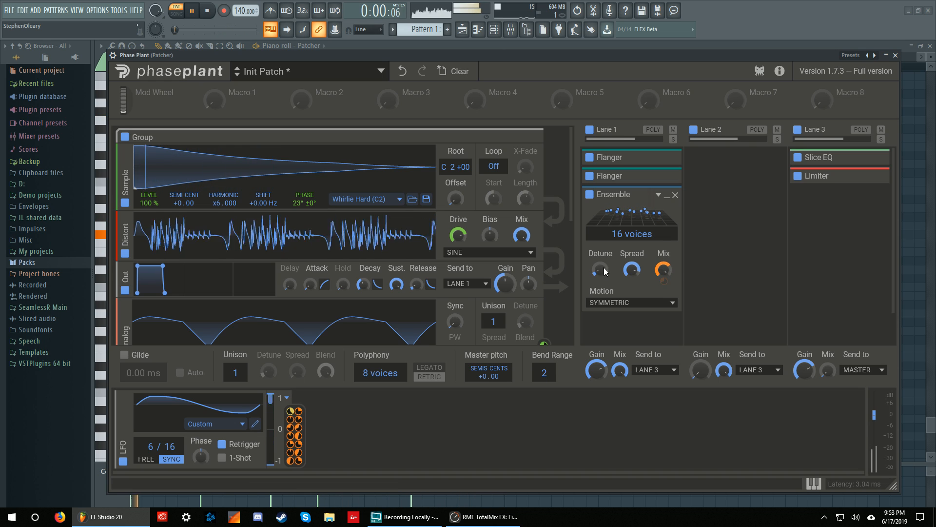
pyautogui.moveTo(600, 270); pyautogui.dragTo(600, 230)
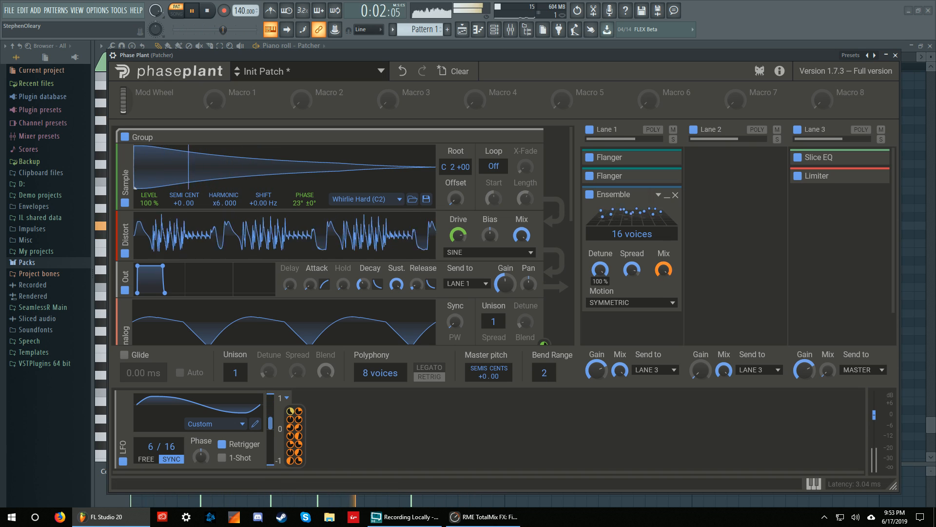
pyautogui.moveTo(600, 269); pyautogui.dragTo(600, 312)
pyautogui.moveTo(666, 276); pyautogui.dragTo(667, 298)
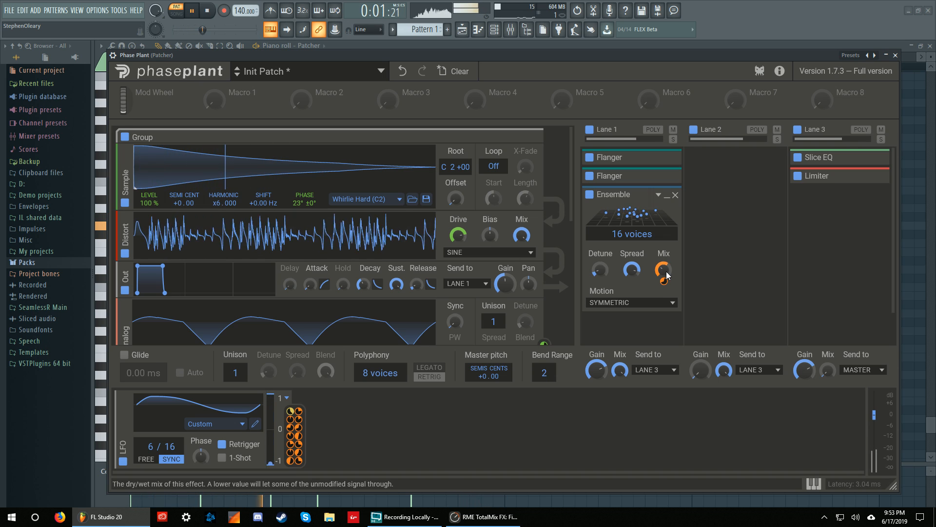
pyautogui.moveTo(600, 270); pyautogui.dragTo(600, 266)
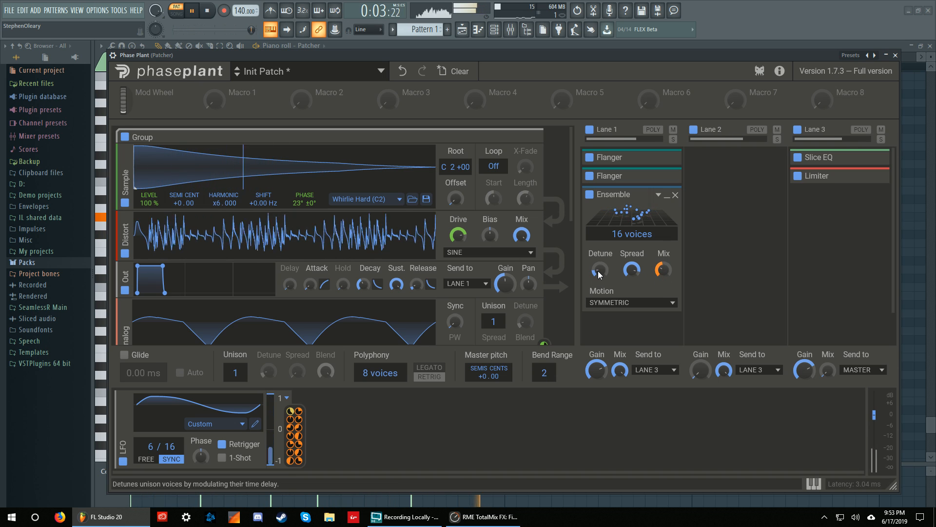
pyautogui.click(207, 11)
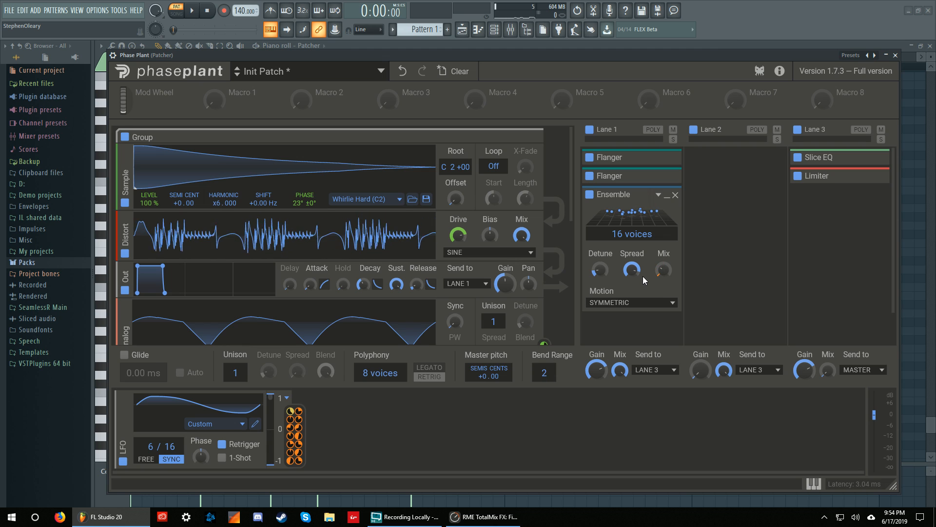
# Undo changes until the Phase Distortion is restored in Lane 1, and expand the Phase Distortion.
pyautogui.click(403, 71)
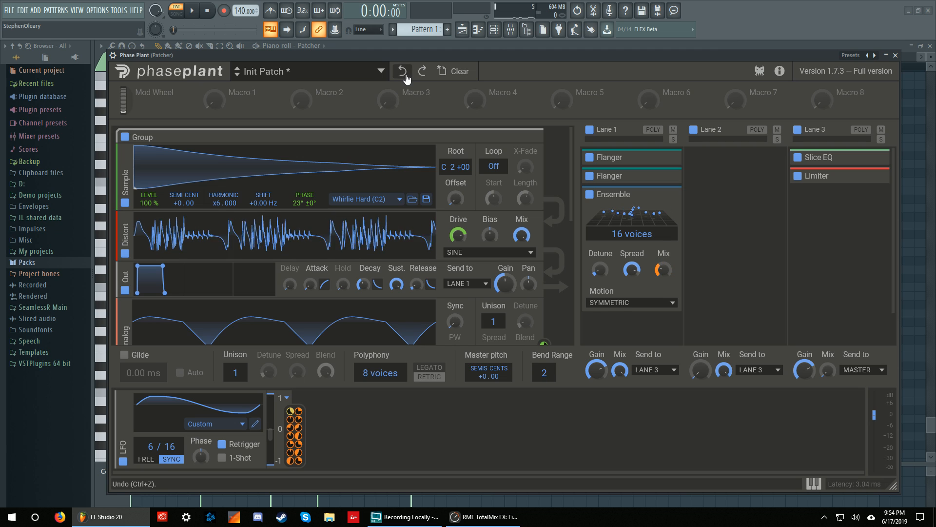
pyautogui.click(403, 74)
pyautogui.click(404, 73)
pyautogui.click(667, 215)
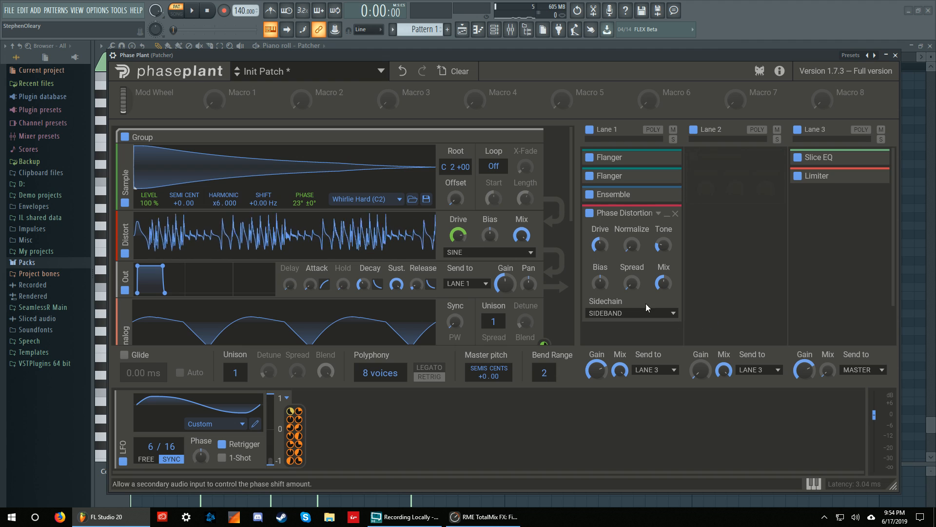
pyautogui.scroll(-4, 570, 226)
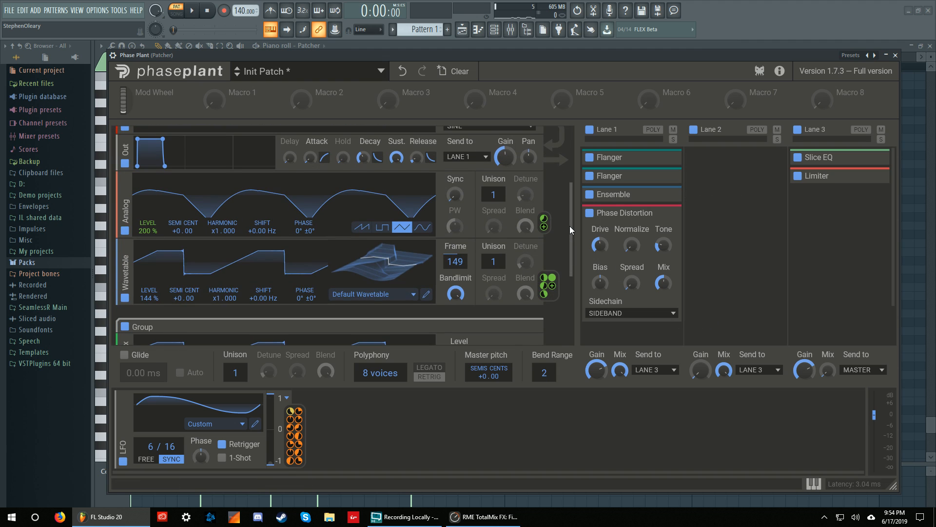
# Set the Phase Distortion's Sidechain to Off and audition the pattern, stopping playback.
pyautogui.click(627, 313)
pyautogui.click(629, 306)
pyautogui.click(192, 10)
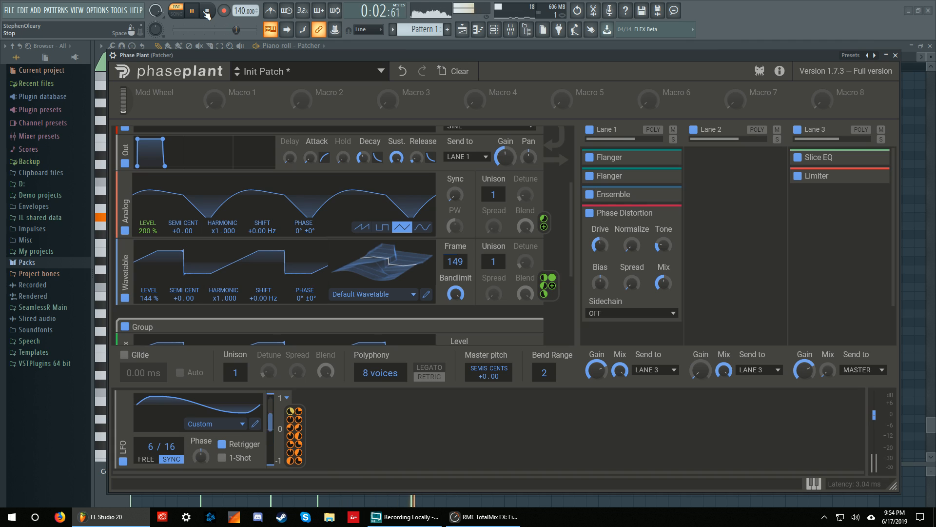
pyautogui.press('space')
# Set the Phase Distortion's Sidechain to Sideband and audition the pattern, stopping playback.
pyautogui.click(603, 313)
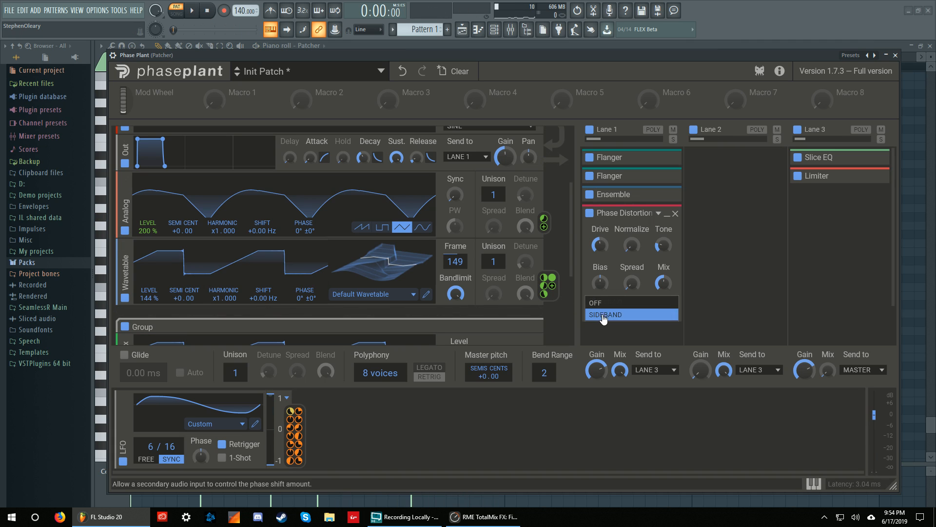
pyautogui.click(605, 318)
pyautogui.click(191, 11)
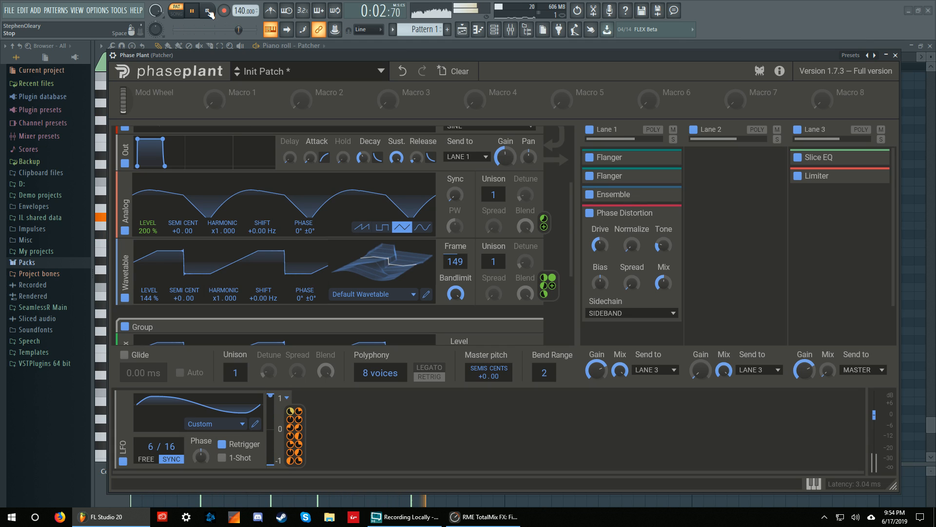
pyautogui.click(207, 11)
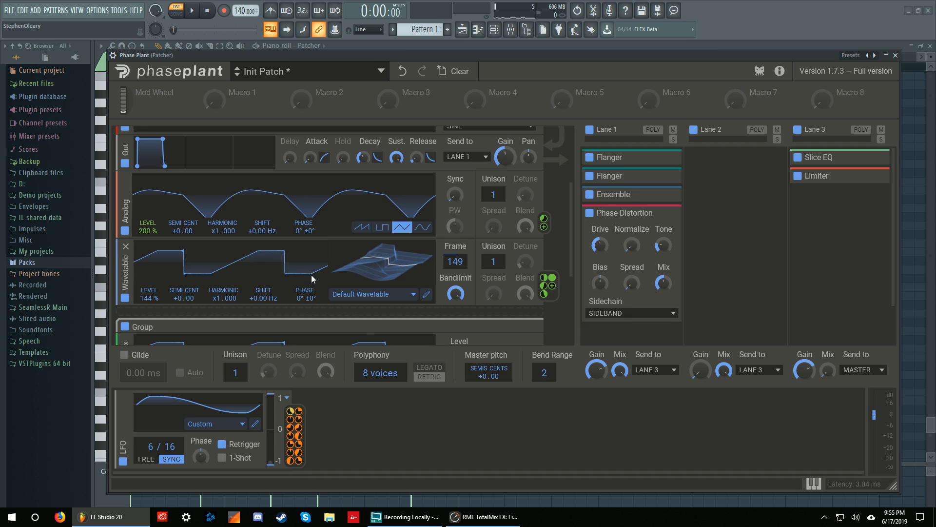
# Examine the Wavetable generator and the Aux group whose output feeds the Sideband used by the Phase Distortion.
pyautogui.scroll(-2, 311, 274)
pyautogui.scroll(1, 311, 273)
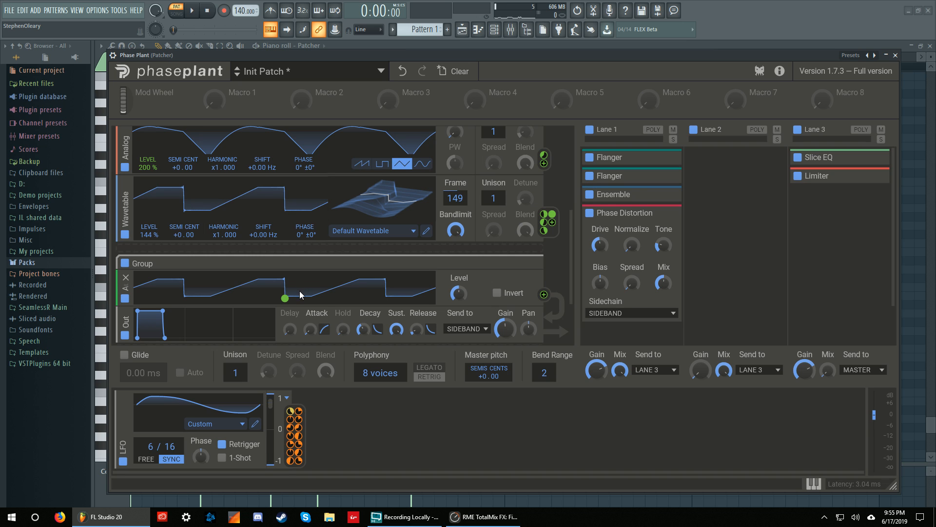
pyautogui.scroll(-5, 301, 285)
pyautogui.scroll(2, 348, 226)
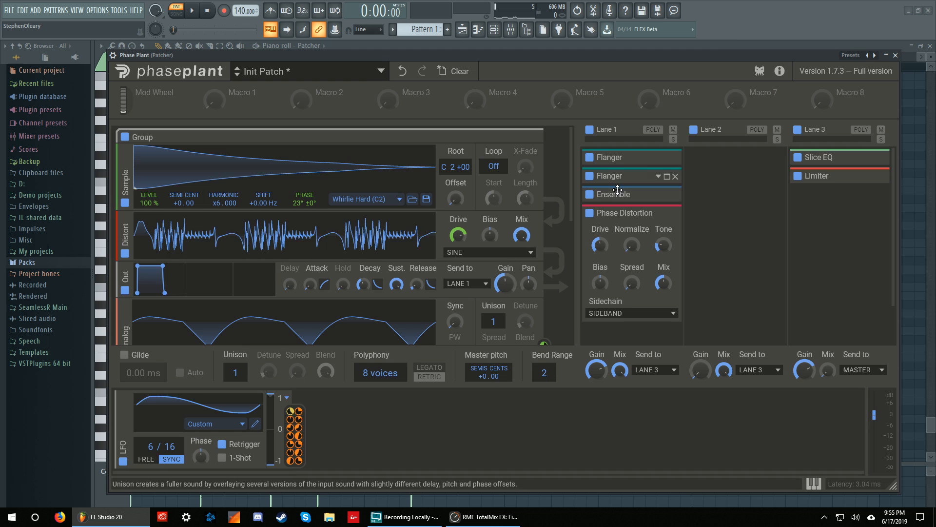
pyautogui.scroll(-2, 394, 220)
pyautogui.scroll(-4, 393, 219)
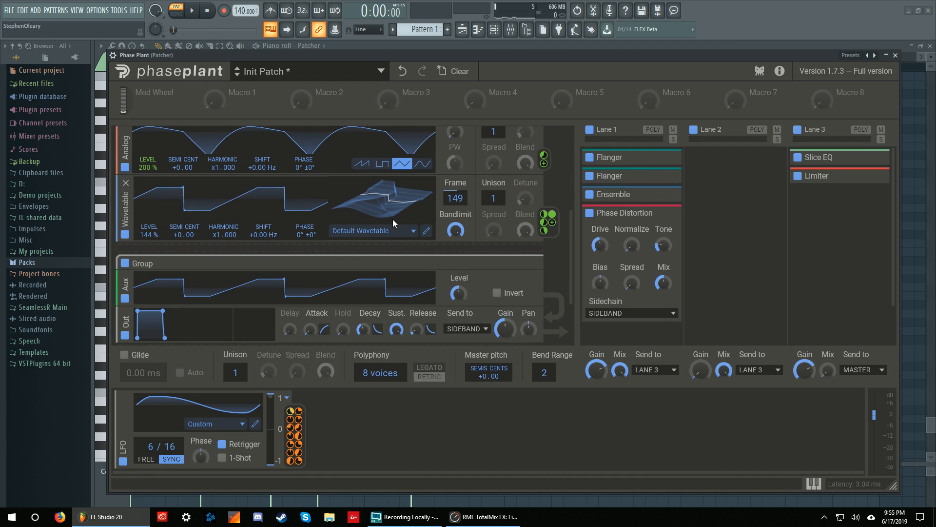
pyautogui.scroll(2, 393, 219)
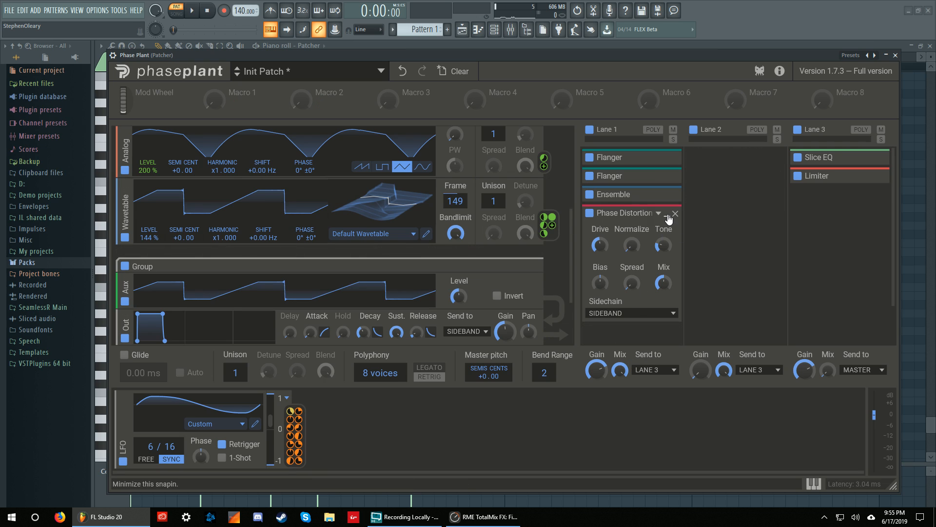
# Audition the pattern with Lane 1's mix turned fully down, stop playback and reset the mix to 100 %.
pyautogui.press('space')
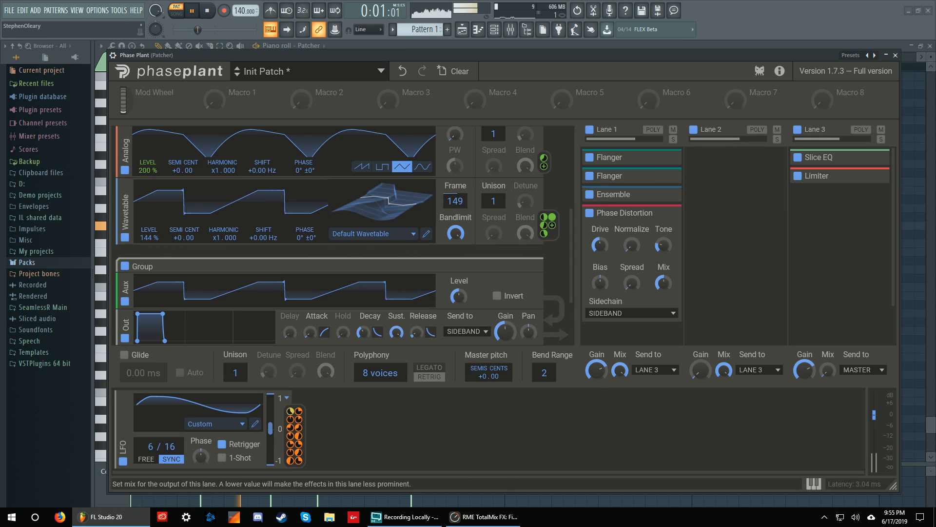
pyautogui.moveTo(613, 366); pyautogui.dragTo(617, 375)
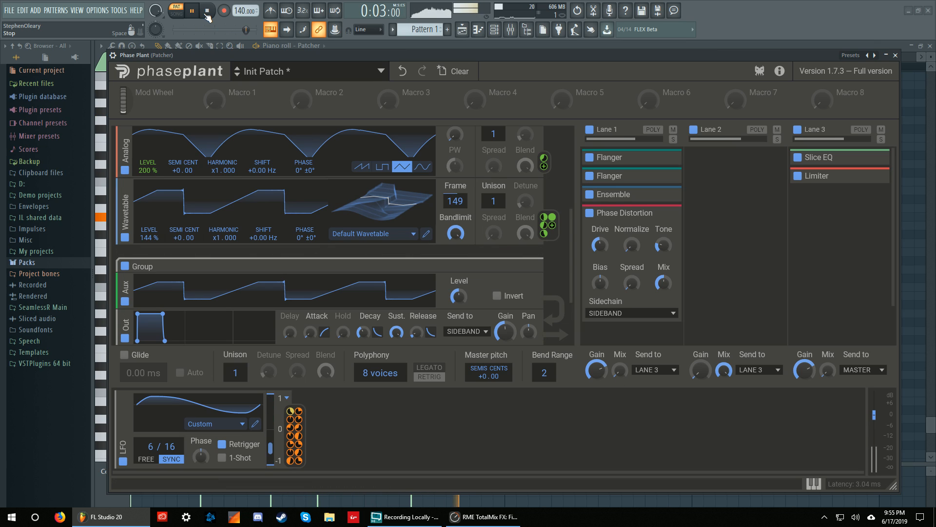
pyautogui.press('space')
pyautogui.doubleClick(621, 375)
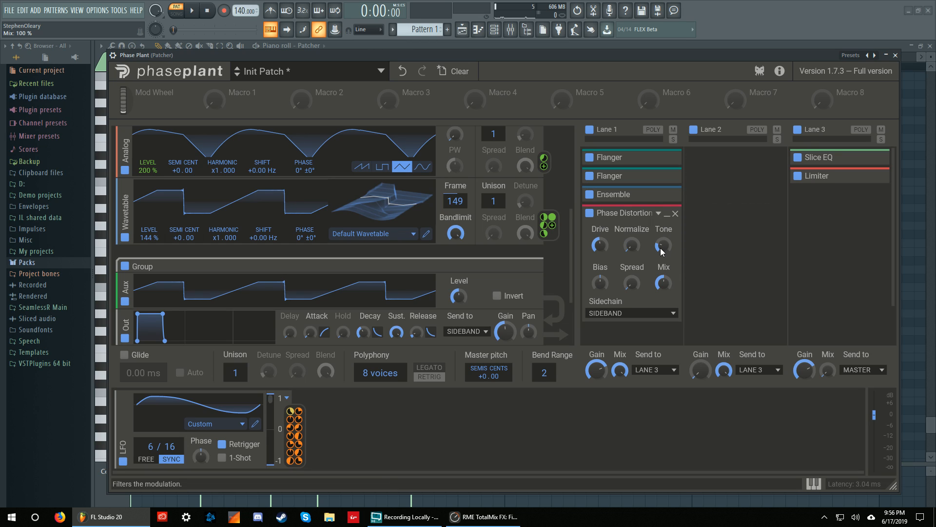
# Examine the Phase Distortion's Tone, Bias and Sidechain controls alongside the Wavetable and Aux generators.
pyautogui.moveTo(660, 247); pyautogui.dragTo(668, 248)
pyautogui.click(662, 243)
pyautogui.click(662, 245)
pyautogui.scroll(1, 572, 281)
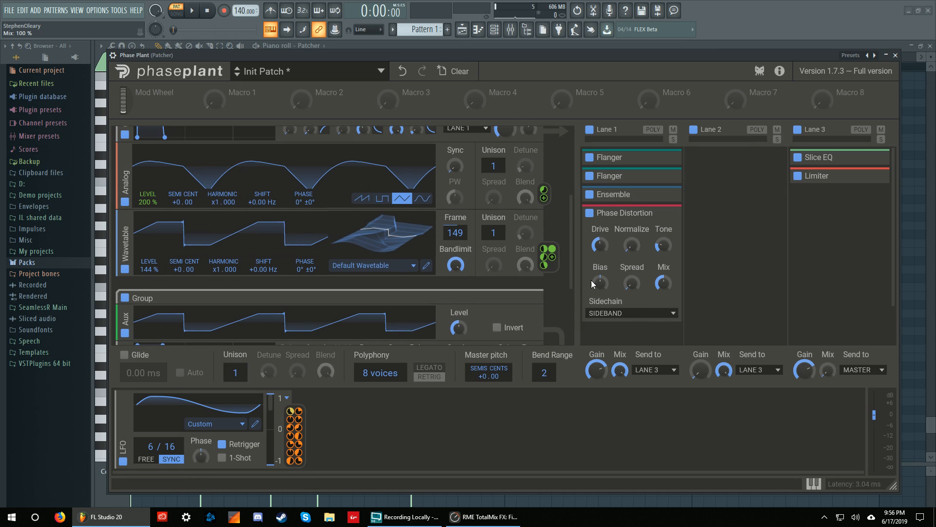
pyautogui.scroll(-1, 598, 280)
pyautogui.scroll(1, 602, 268)
pyautogui.scroll(-1, 574, 254)
pyautogui.scroll(-1, 601, 264)
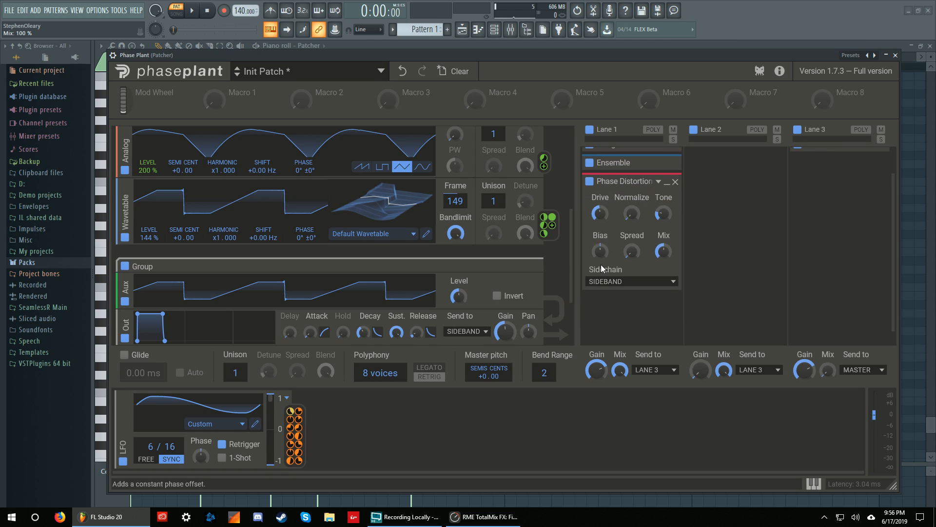
pyautogui.scroll(1, 600, 264)
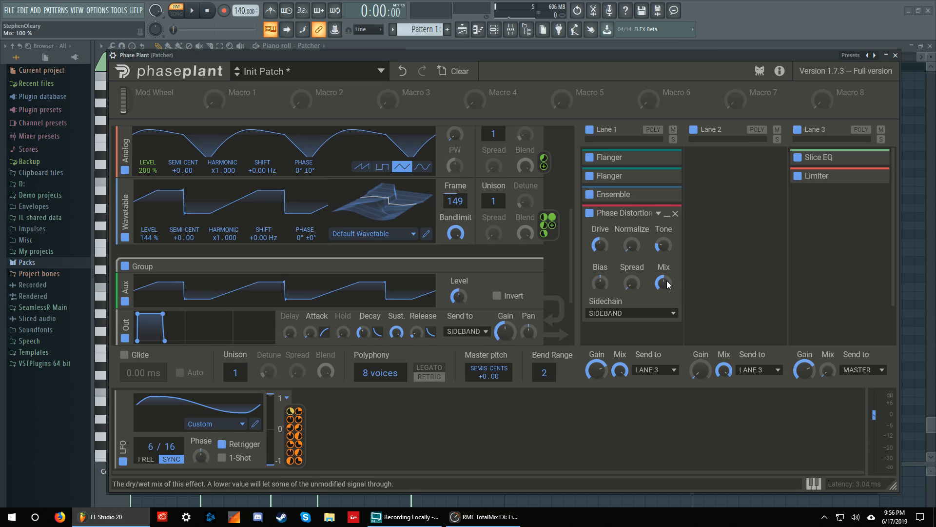
# Audition the Phase Distortion during pattern playback with its Mix at zero and raised to about 48 %, and stop playback.
pyautogui.moveTo(663, 282)
pyautogui.mouseDown()
pyautogui.moveTo(663, 234)
pyautogui.moveTo(663, 328)
pyautogui.moveTo(663, 234)
pyautogui.moveTo(663, 279)
pyautogui.mouseUp()
pyautogui.click(208, 11)
pyautogui.doubleClick(666, 287)
pyautogui.click(192, 11)
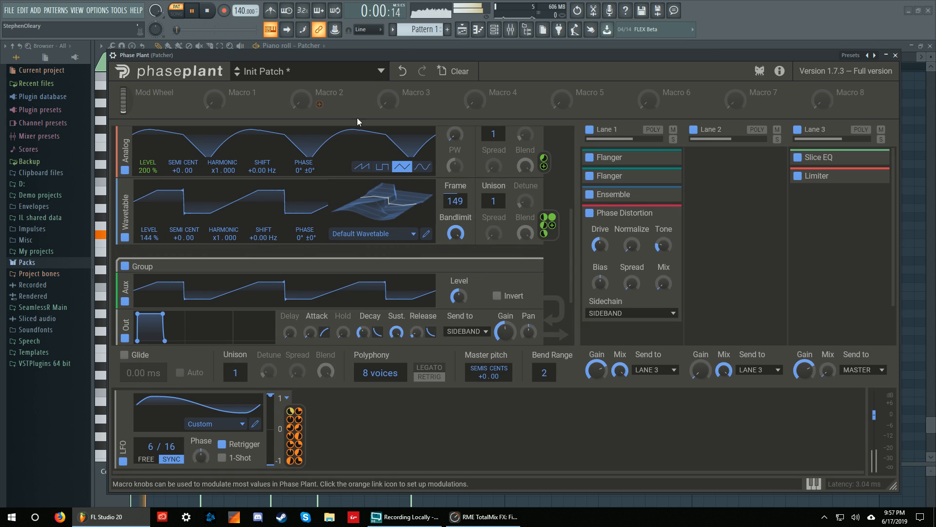
pyautogui.moveTo(663, 284); pyautogui.dragTo(662, 290)
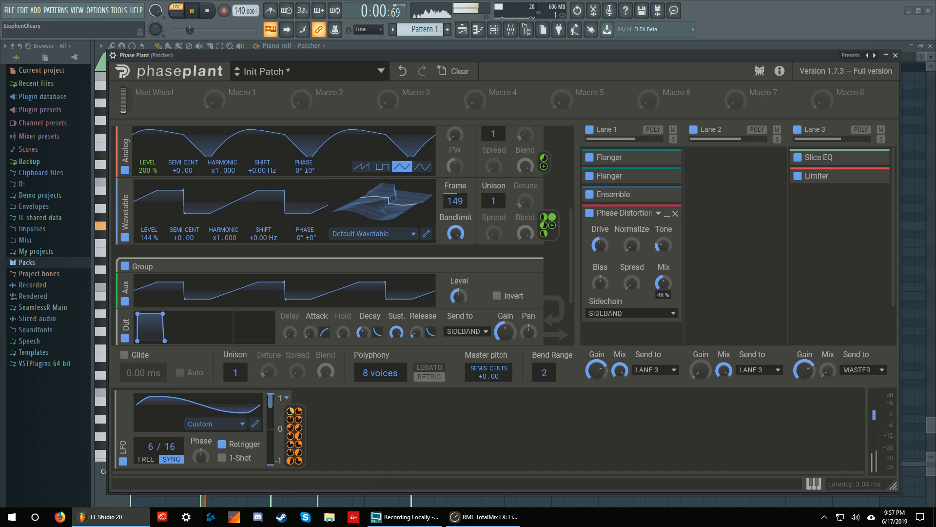
pyautogui.click(204, 14)
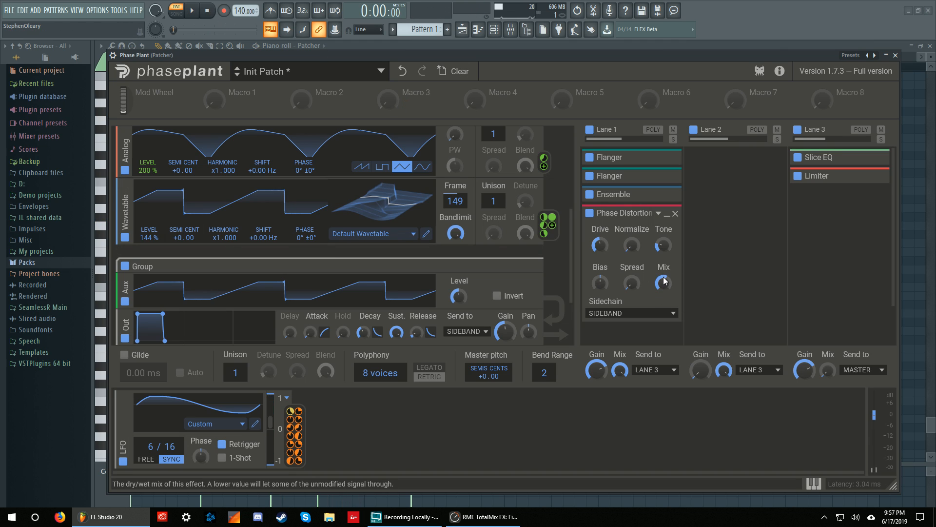
# Audition the Phase Distortion during playback with Mix at full and Drive raised to about 93 %, restoring both knobs before stopping playback.
pyautogui.moveTo(663, 280); pyautogui.dragTo(664, 287)
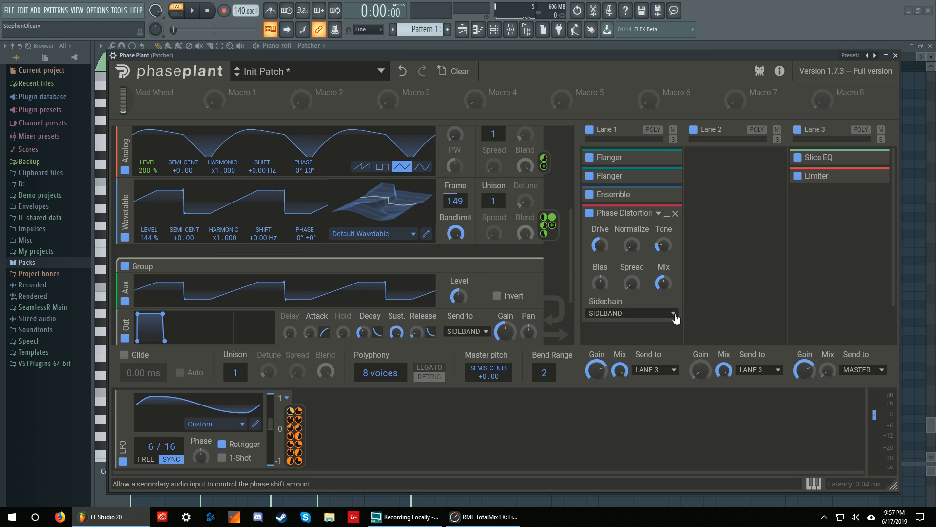
pyautogui.scroll(3, 663, 287)
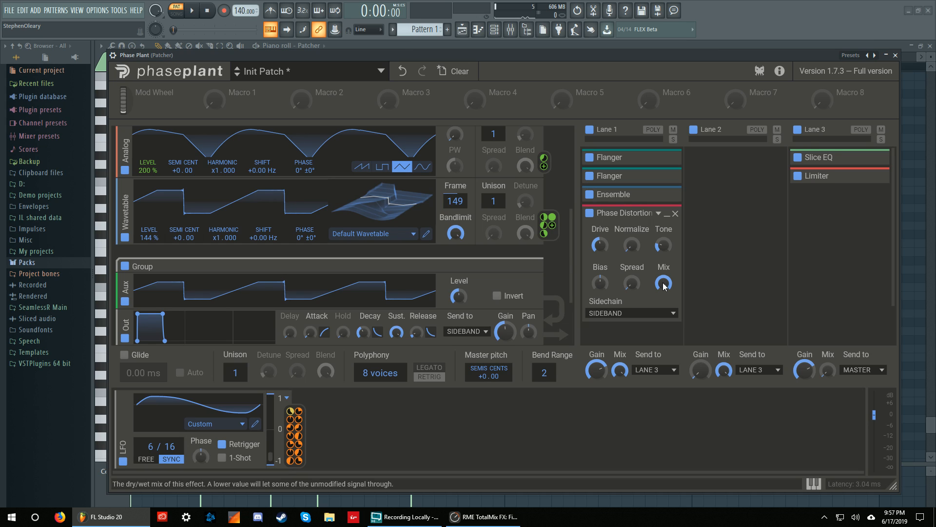
pyautogui.click(192, 17)
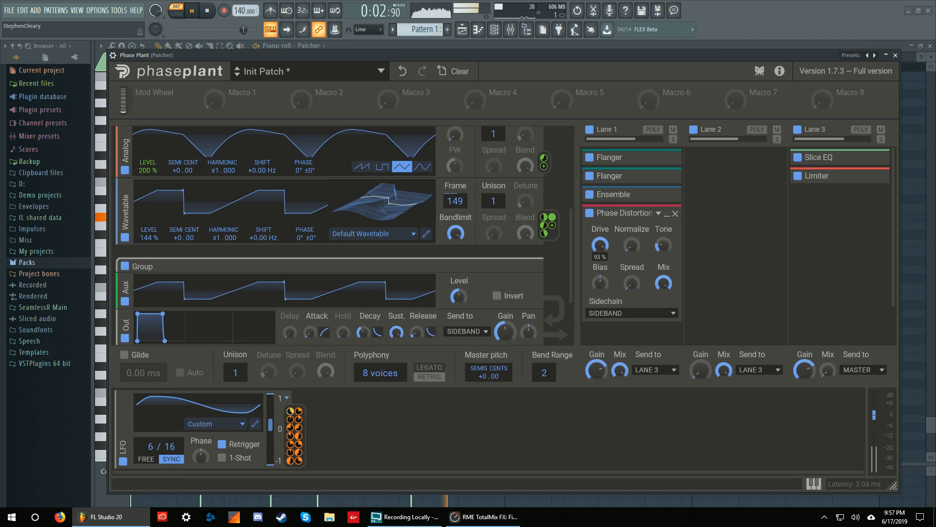
pyautogui.scroll(5, 601, 247)
pyautogui.moveTo(601, 247); pyautogui.dragTo(601, 303)
pyautogui.moveTo(664, 284); pyautogui.dragTo(664, 326)
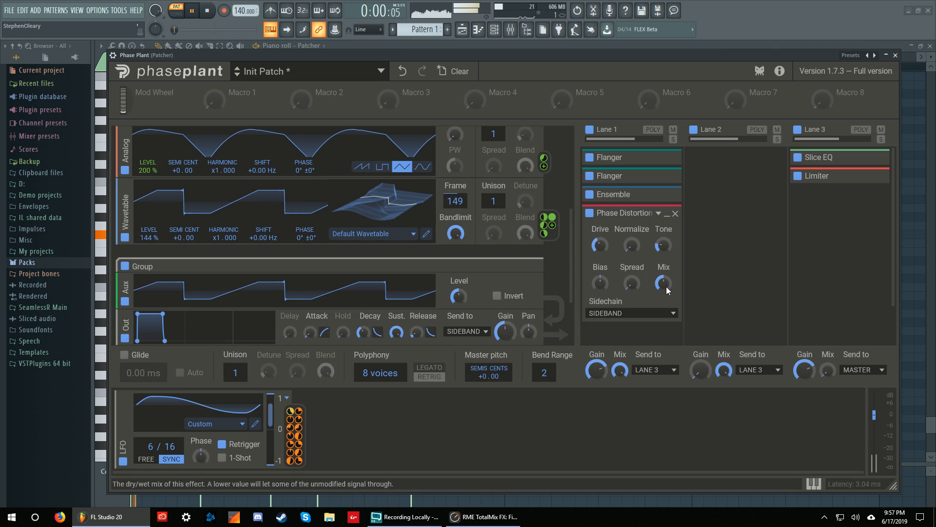
pyautogui.moveTo(601, 246); pyautogui.dragTo(601, 241)
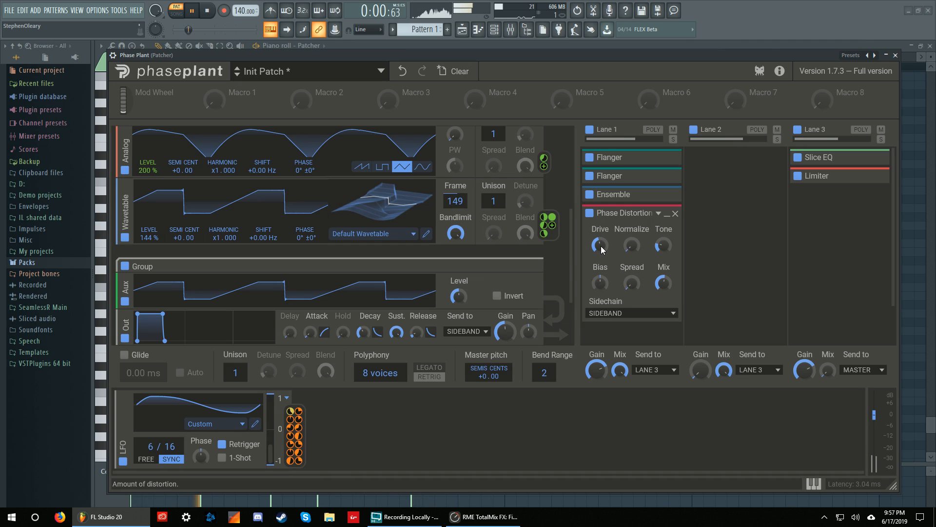
pyautogui.click(213, 12)
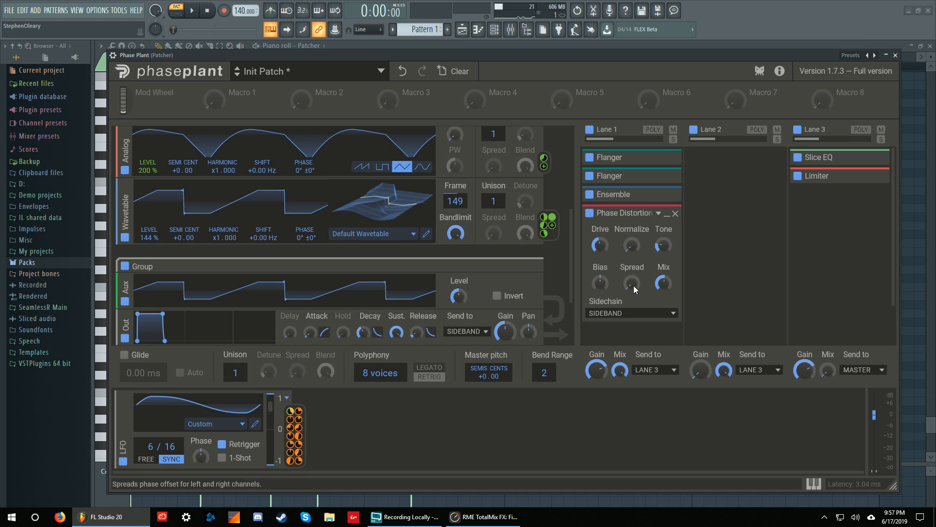
# Collapse the Phase Distortion effect in Lane 1 so only its title shows.
pyautogui.click(665, 216)
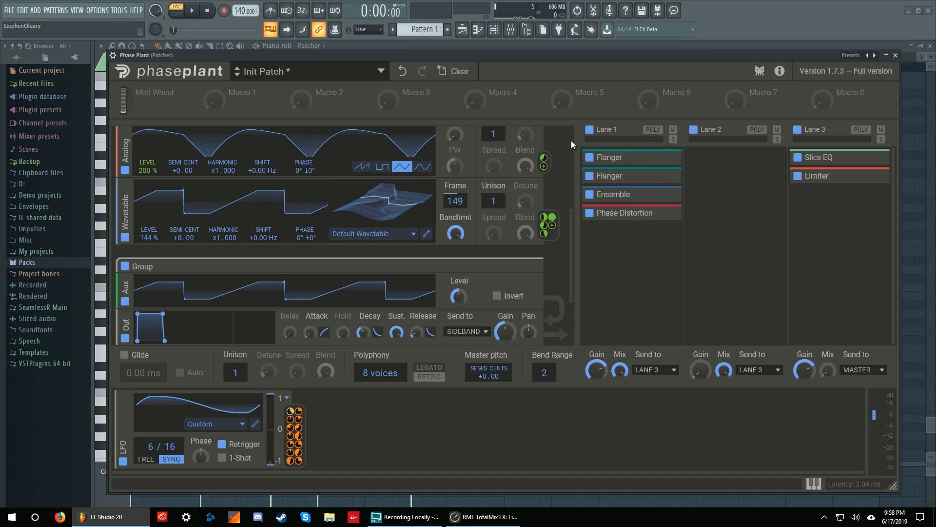
pyautogui.click(666, 216)
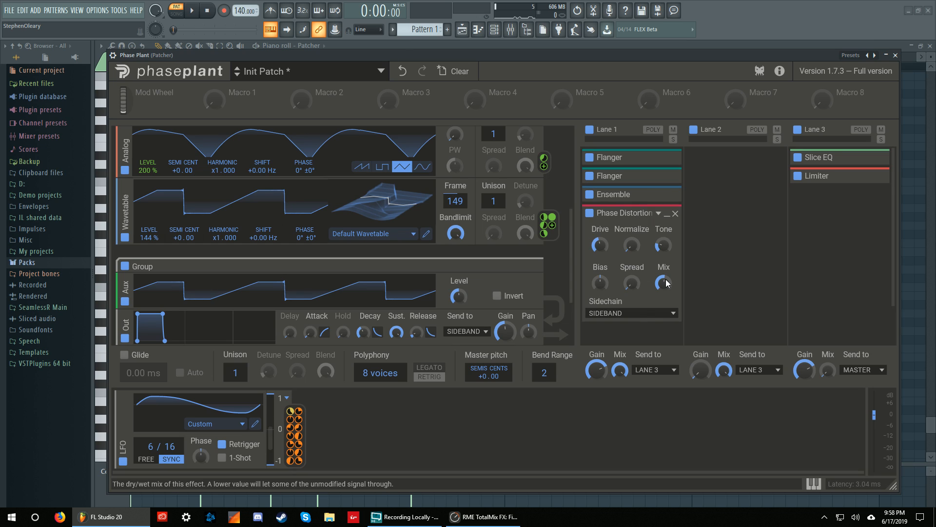
pyautogui.click(668, 214)
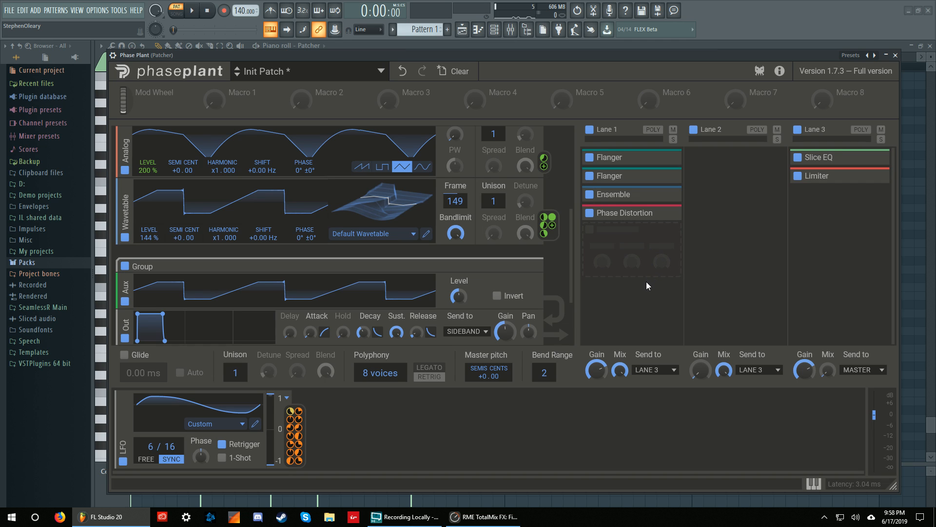
# Examine the generator chain from the Sample and Distort group through Analog, Wavetable and the Sideband Aux group to the last Analog group.
pyautogui.scroll(-5, 308, 274)
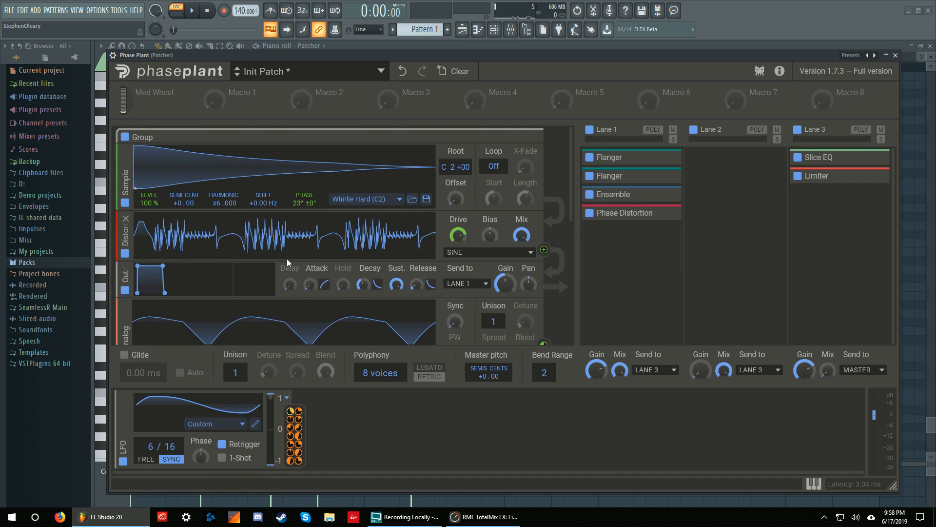
pyautogui.scroll(3, 288, 257)
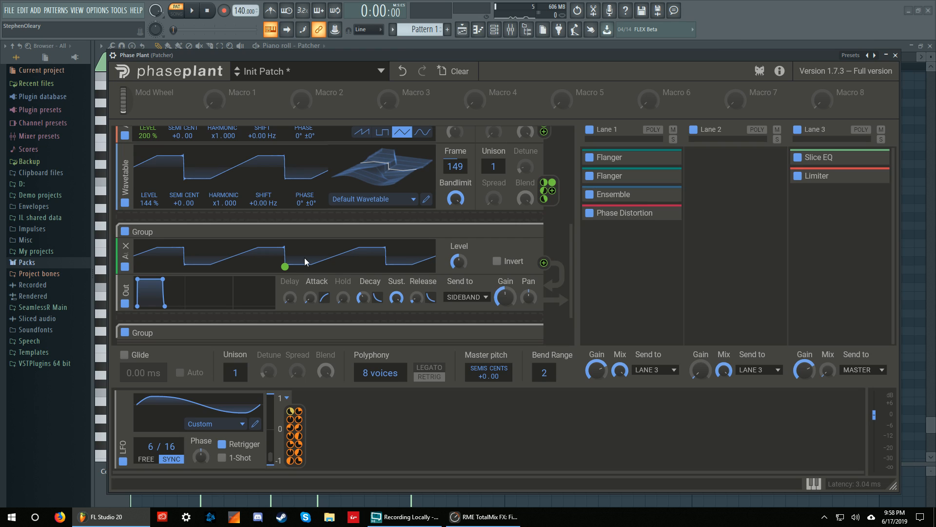
pyautogui.scroll(2, 364, 218)
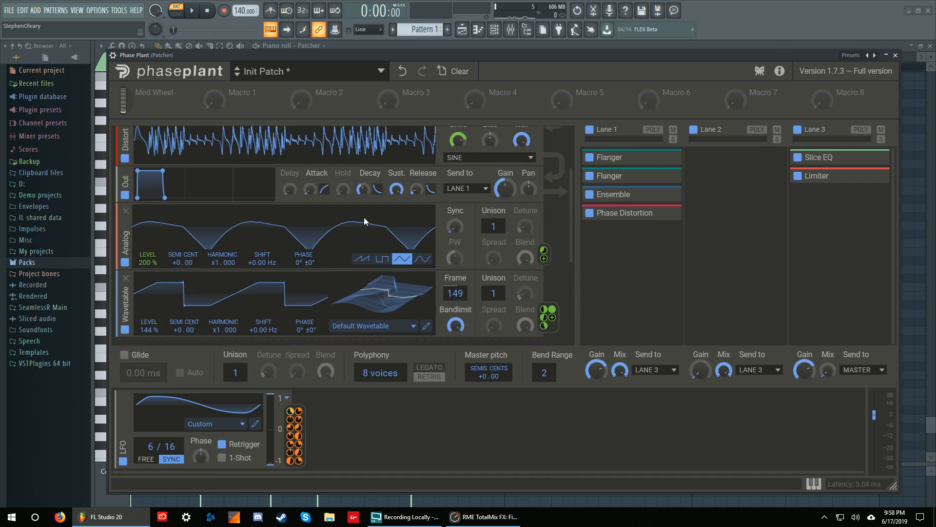
pyautogui.scroll(-7, 361, 219)
pyautogui.scroll(6, 353, 220)
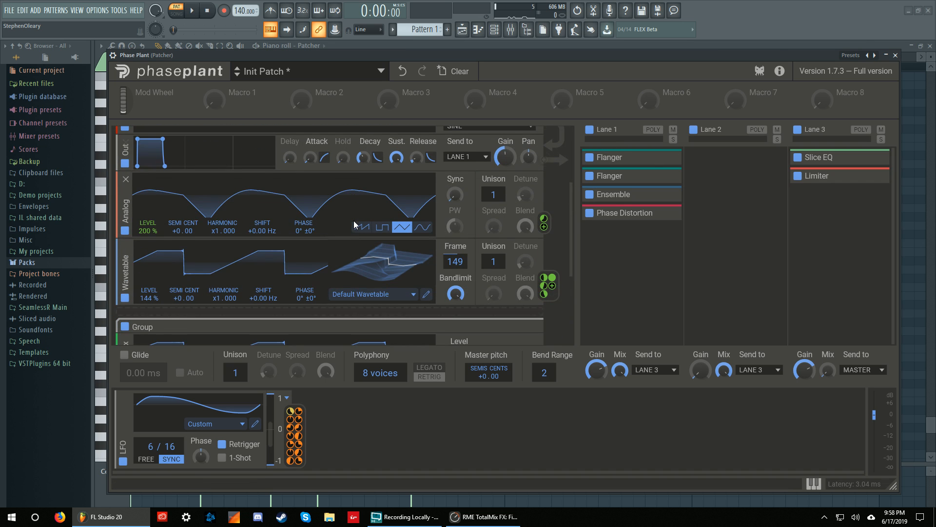
pyautogui.scroll(-2, 353, 220)
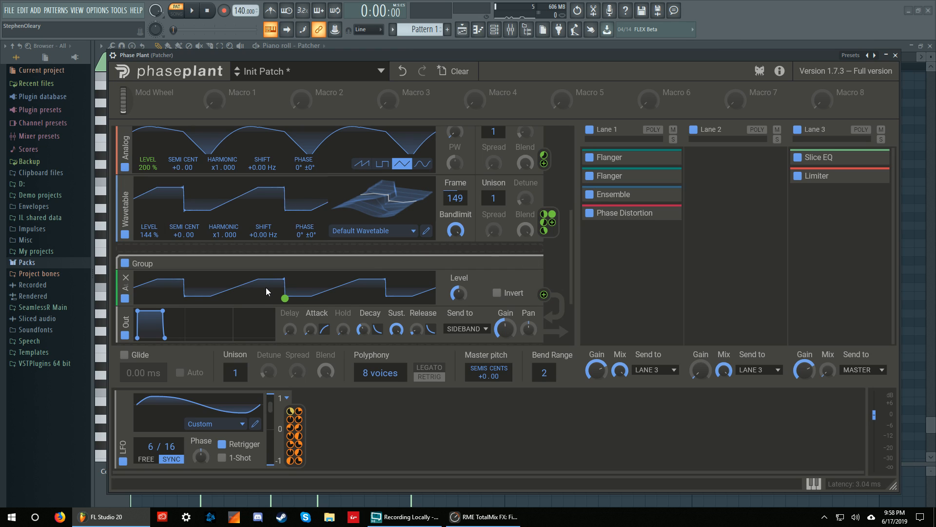
pyautogui.scroll(-3, 296, 263)
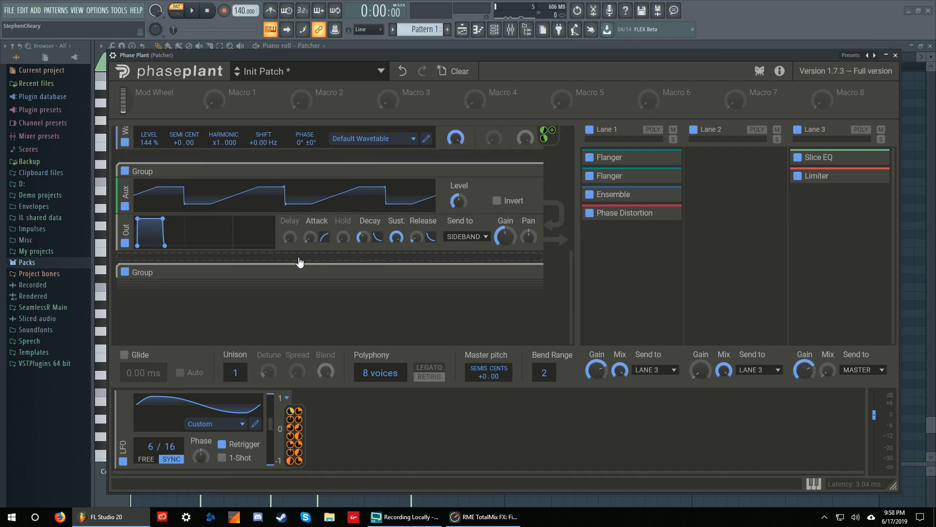
pyautogui.scroll(-2, 520, 271)
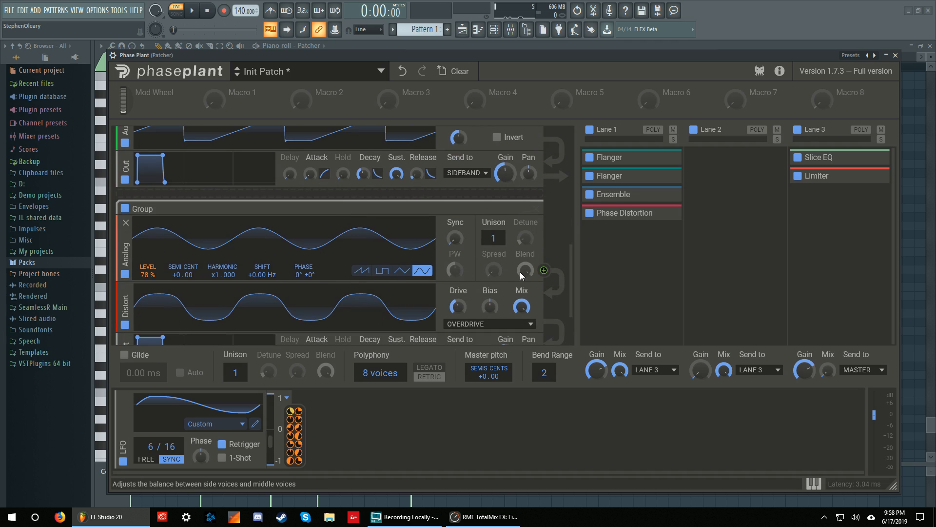
pyautogui.scroll(3, 520, 271)
pyautogui.scroll(5, 520, 271)
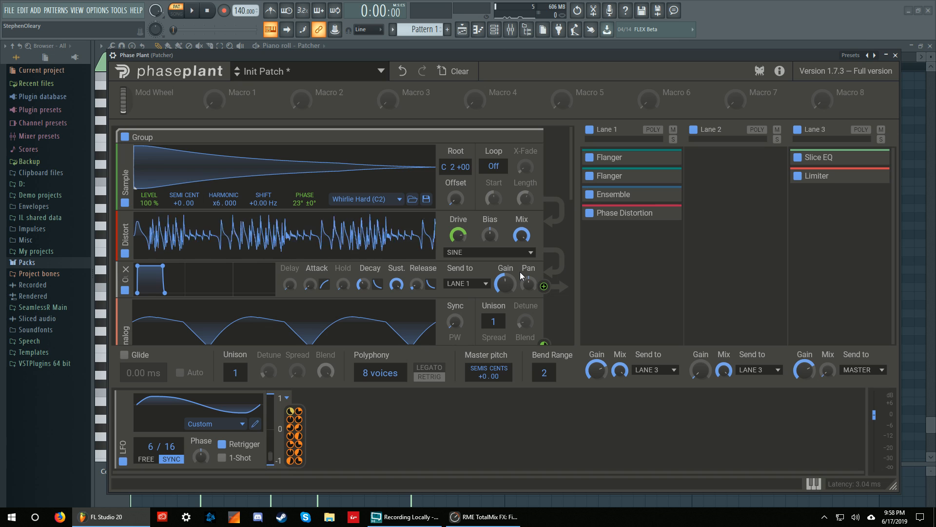
pyautogui.scroll(-5, 562, 225)
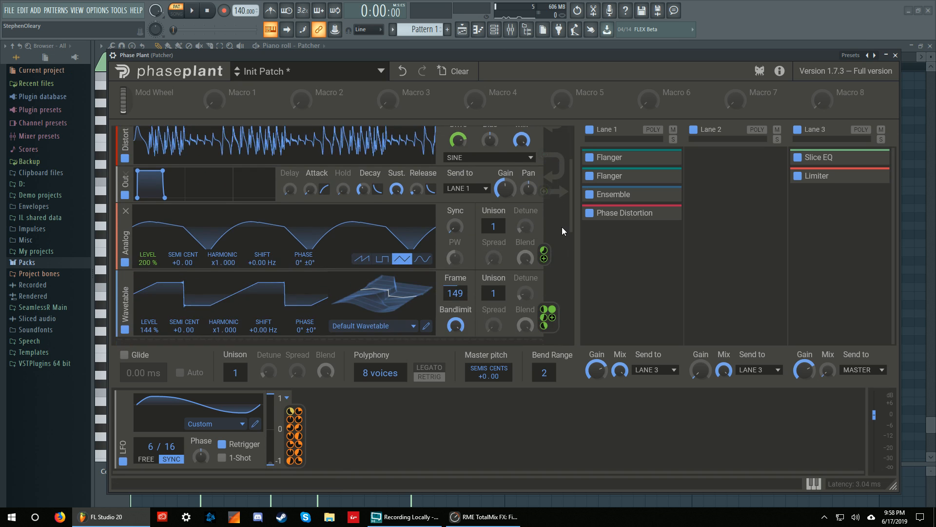
pyautogui.scroll(-4, 564, 228)
pyautogui.scroll(9, 564, 227)
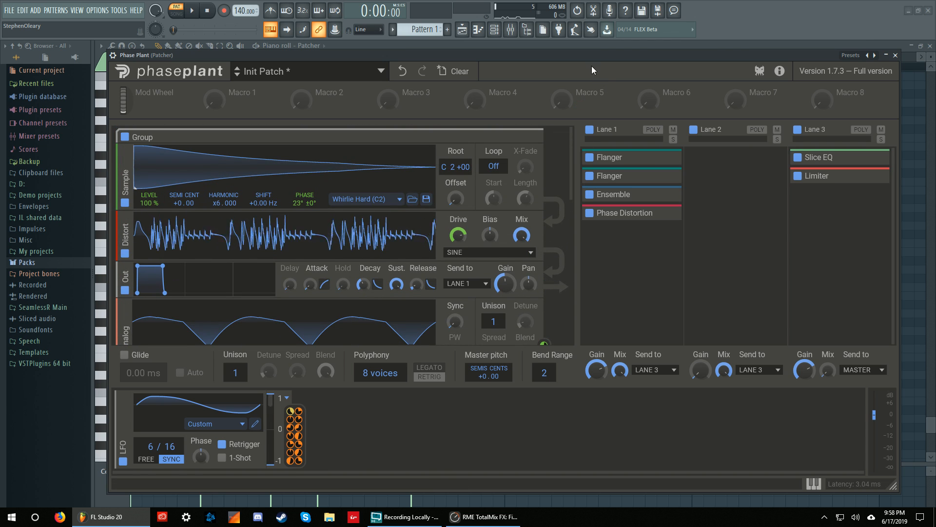
# Move the Phase Plant window aside to view the Patcher map, reposition the Patcher window and bring Phase Plant back over it.
pyautogui.moveTo(591, 56); pyautogui.dragTo(594, 347)
pyautogui.moveTo(376, 182); pyautogui.dragTo(419, 107)
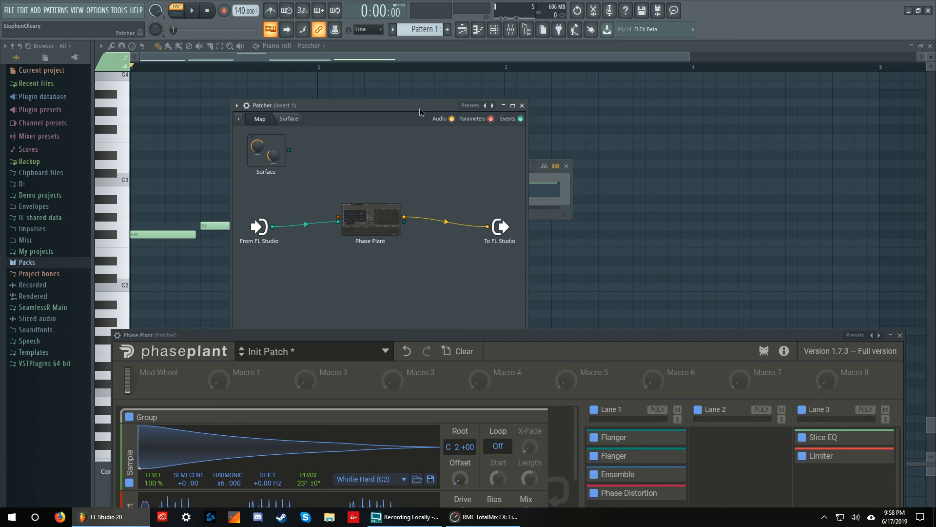
pyautogui.moveTo(401, 335); pyautogui.dragTo(394, 60)
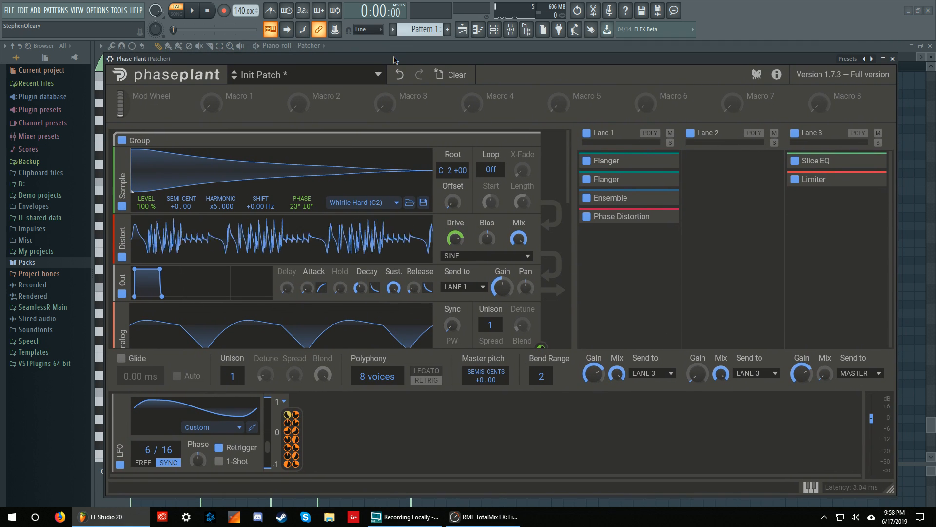